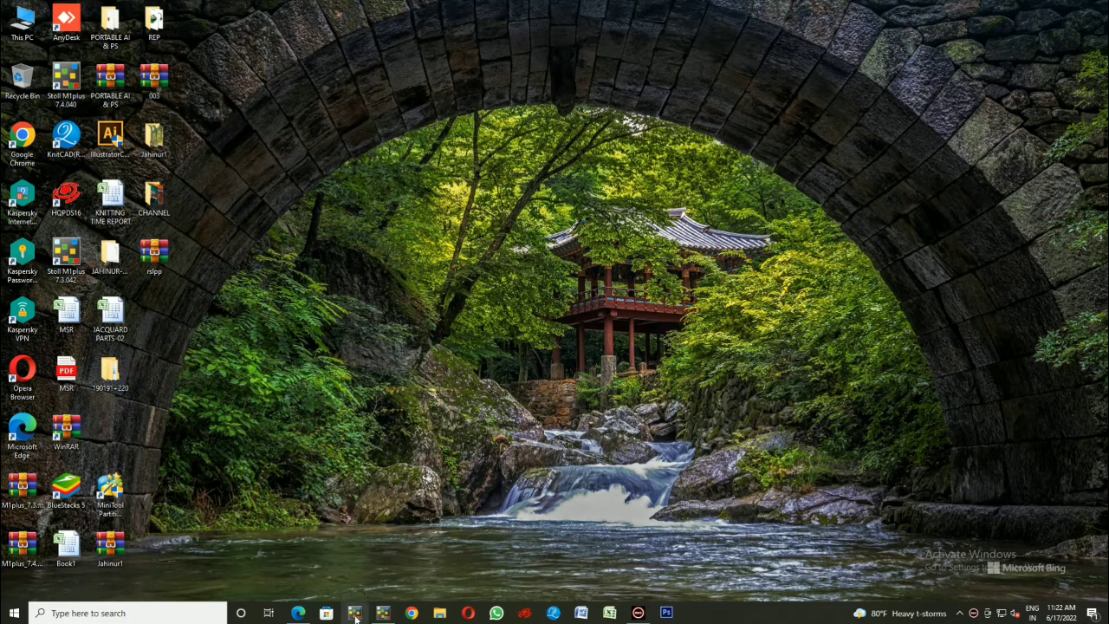
Step: Launch Stoll M1plus 7.3.042 from the taskbar, refreshing the desktop while it loads
click(355, 614)
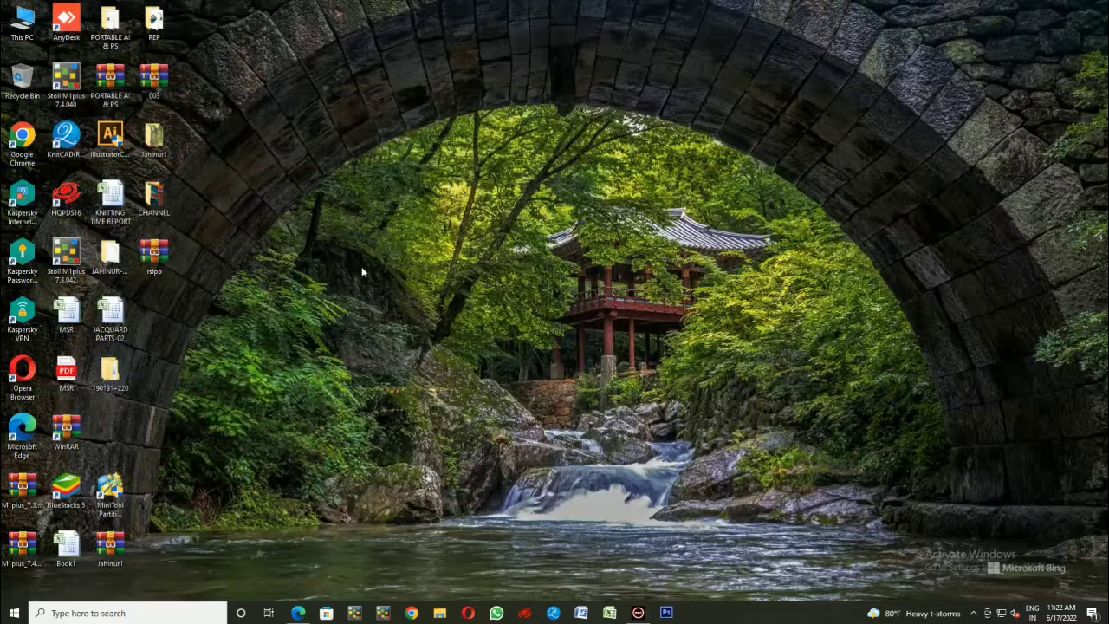
right_click(440, 240)
click(459, 270)
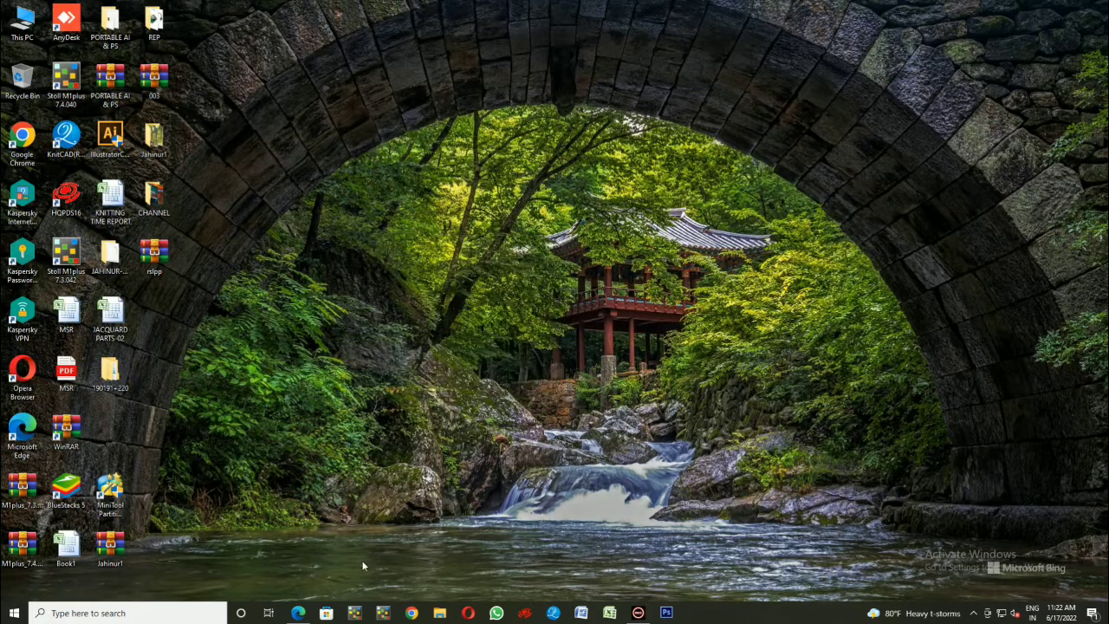
click(362, 614)
right_click(418, 310)
click(455, 339)
right_click(430, 274)
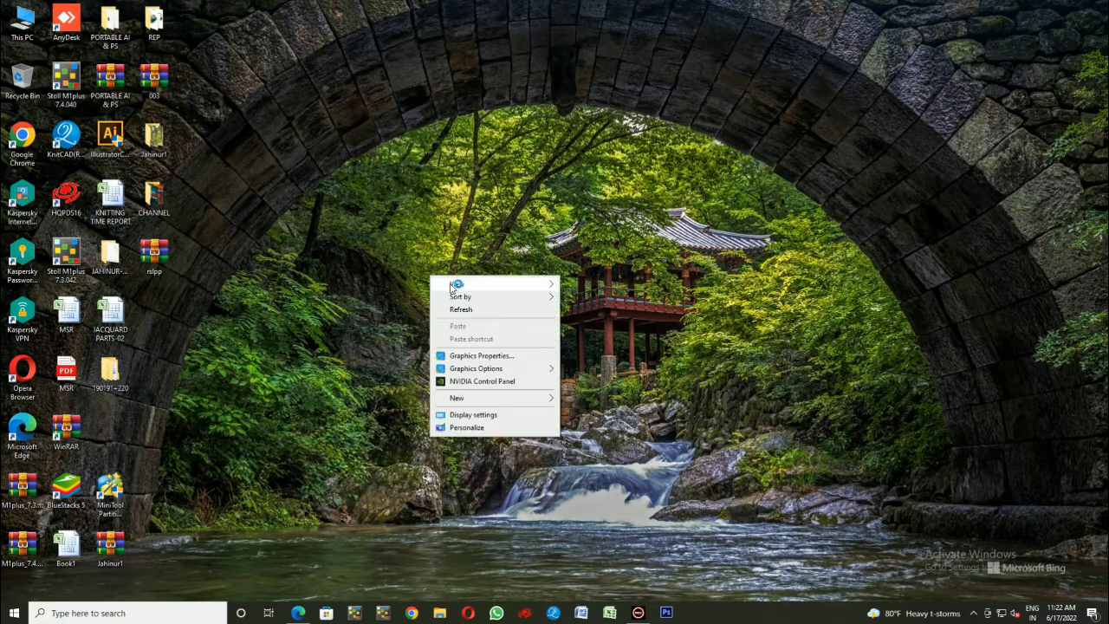
click(468, 308)
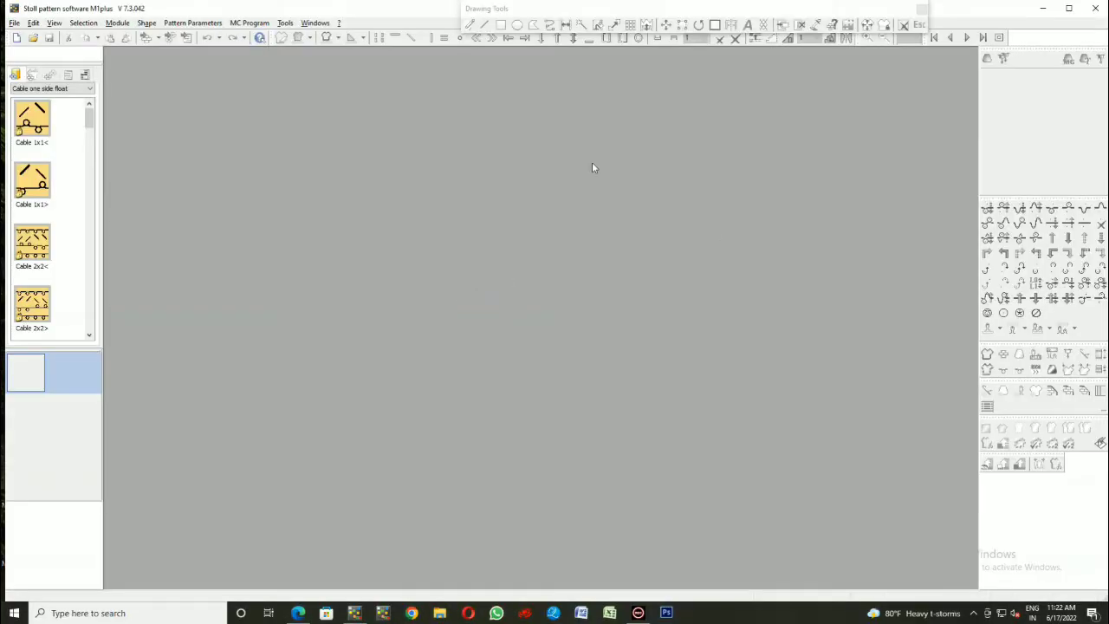
Step: Create a 131 × 174 pattern for CMS 502 HP E3.5.2 and generate its start rows
click(17, 39)
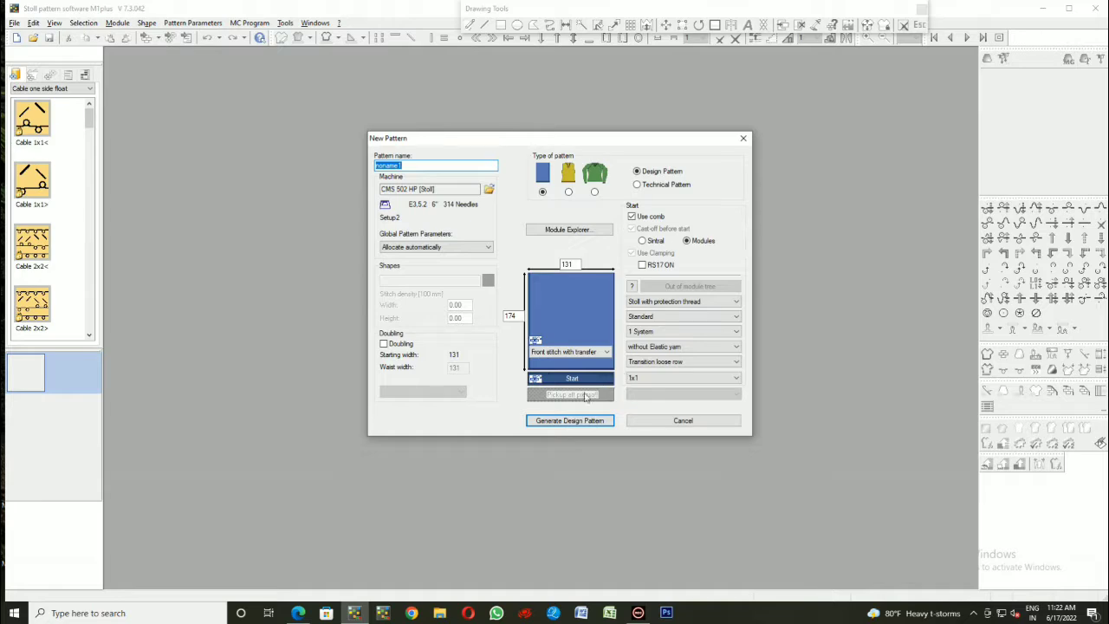
click(570, 420)
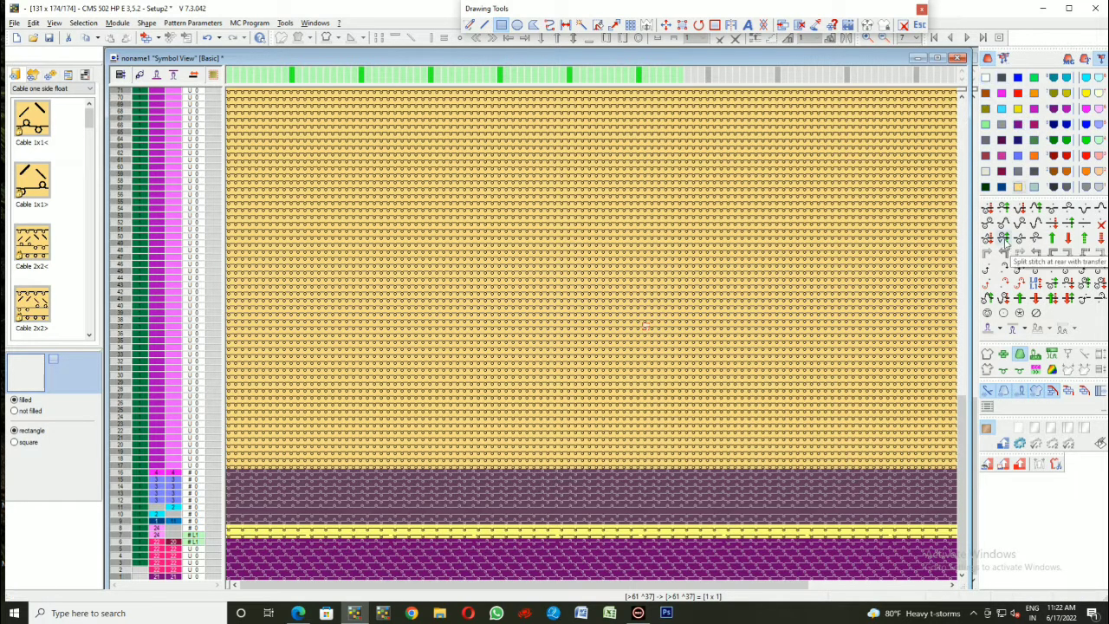
Step: In module view, drag the PE (Copy) element from the orange row to the top-right corner
click(1003, 223)
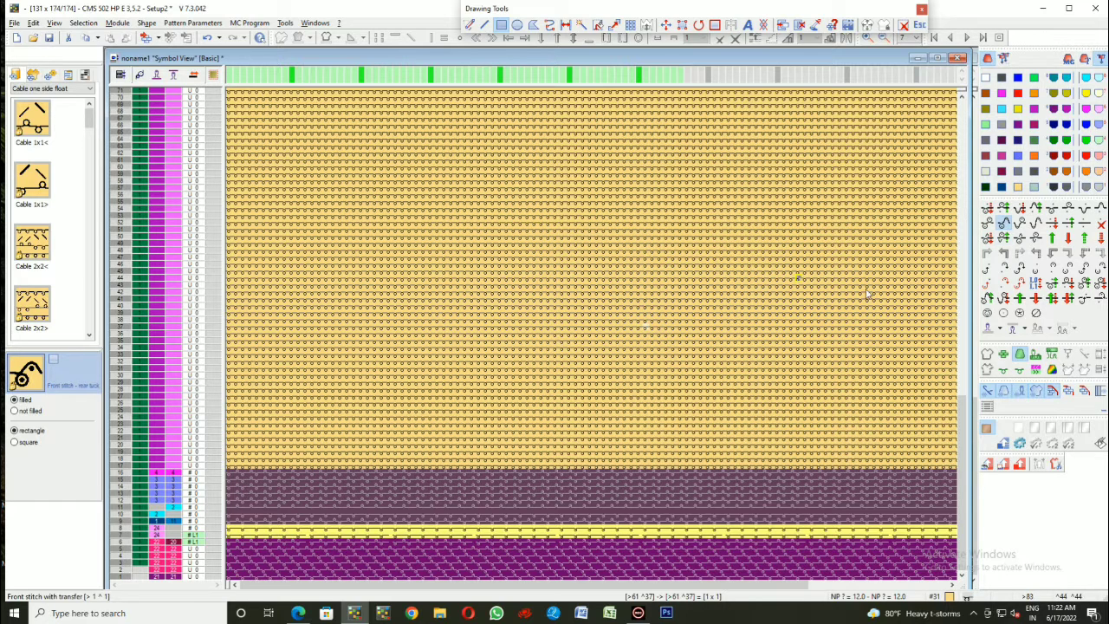
key(Escape)
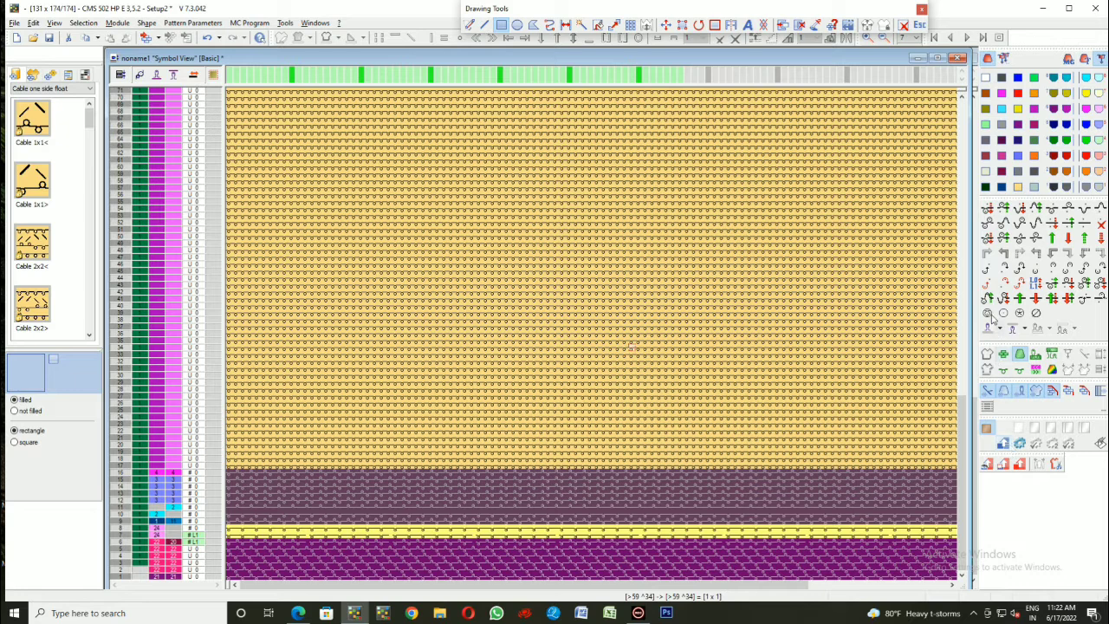
click(1004, 353)
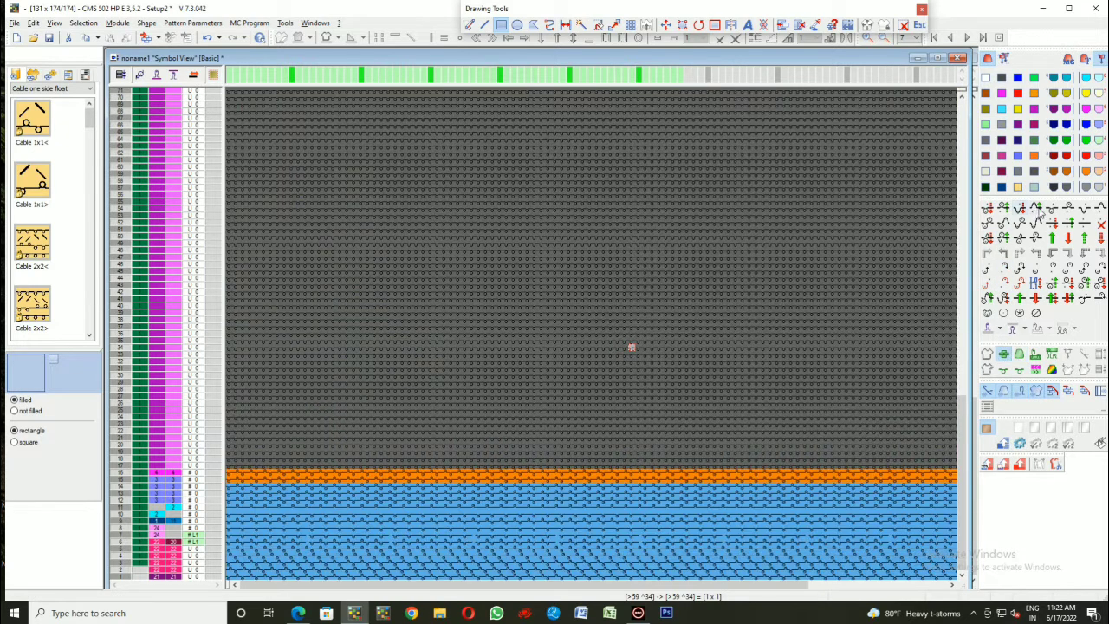
click(1036, 209)
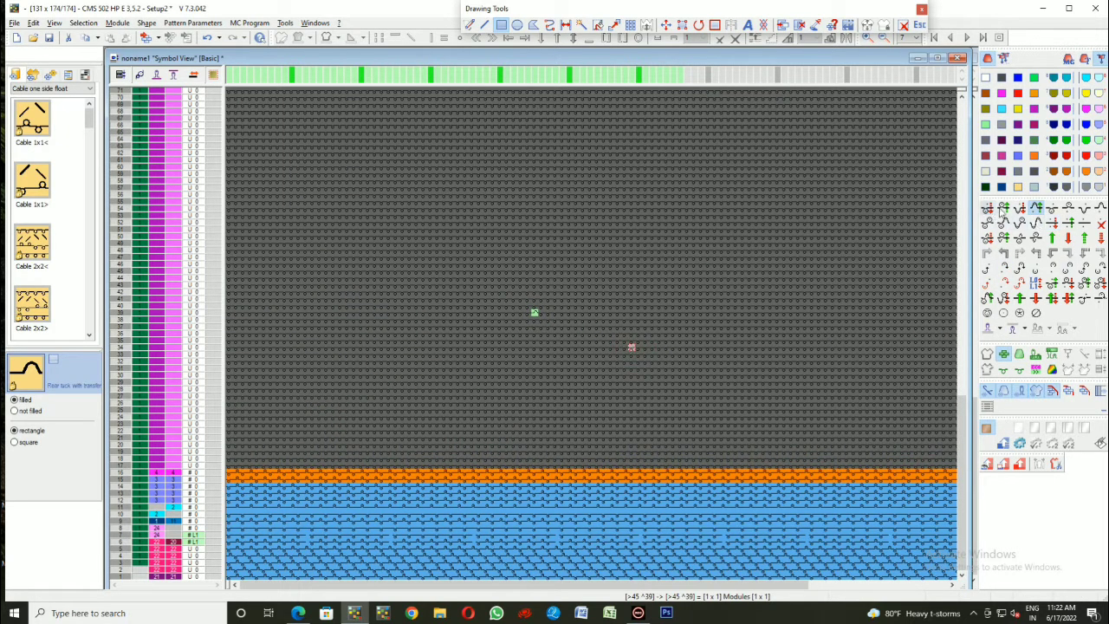
click(1003, 209)
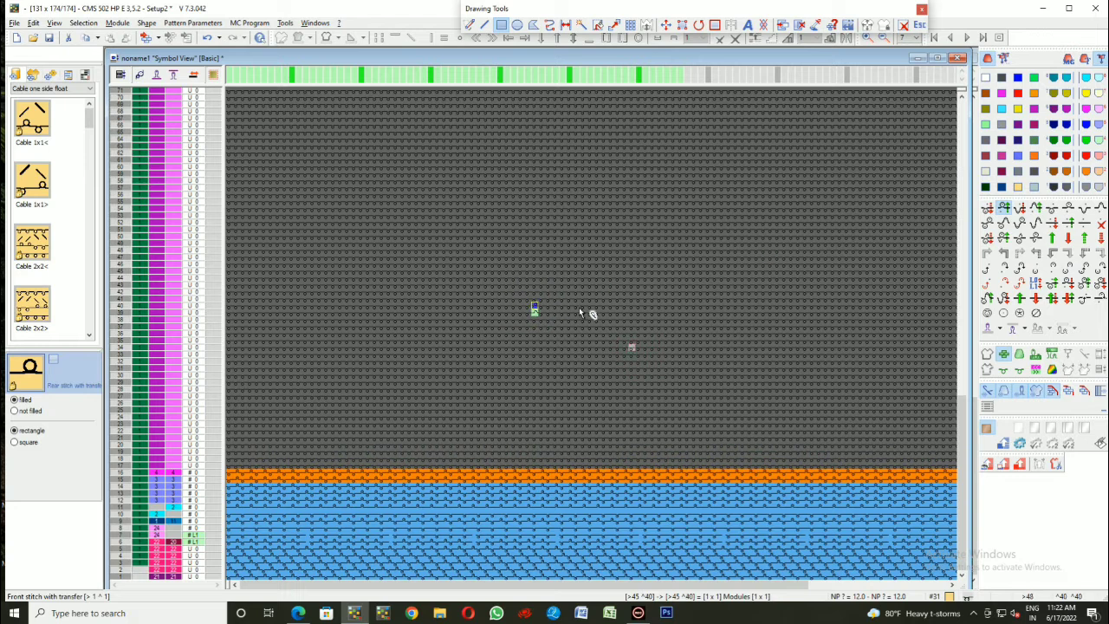
key(Escape)
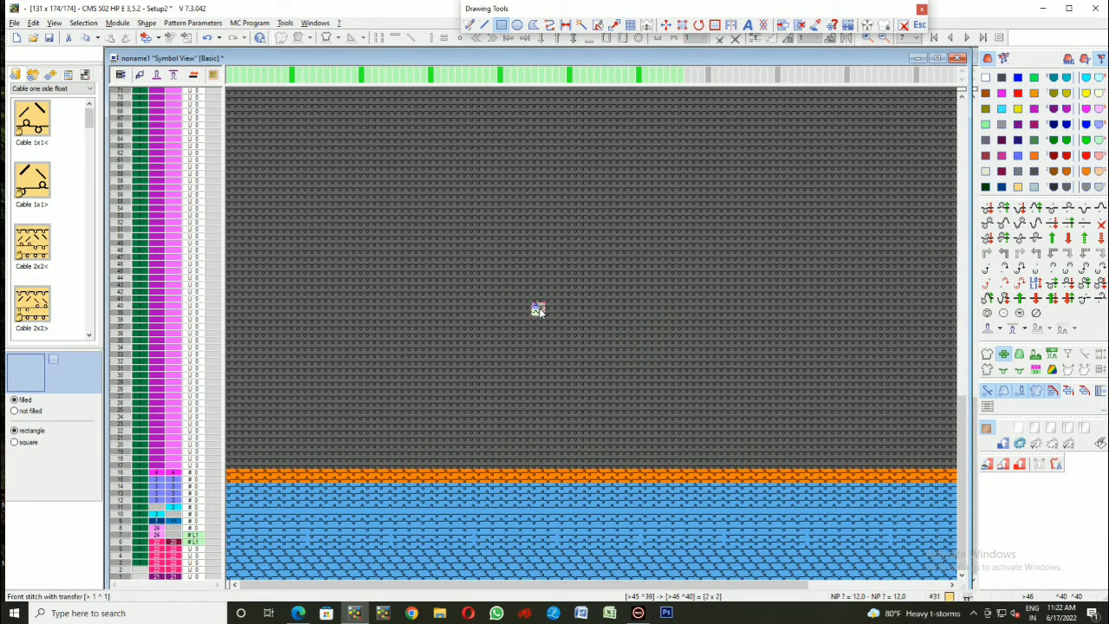
click(538, 309)
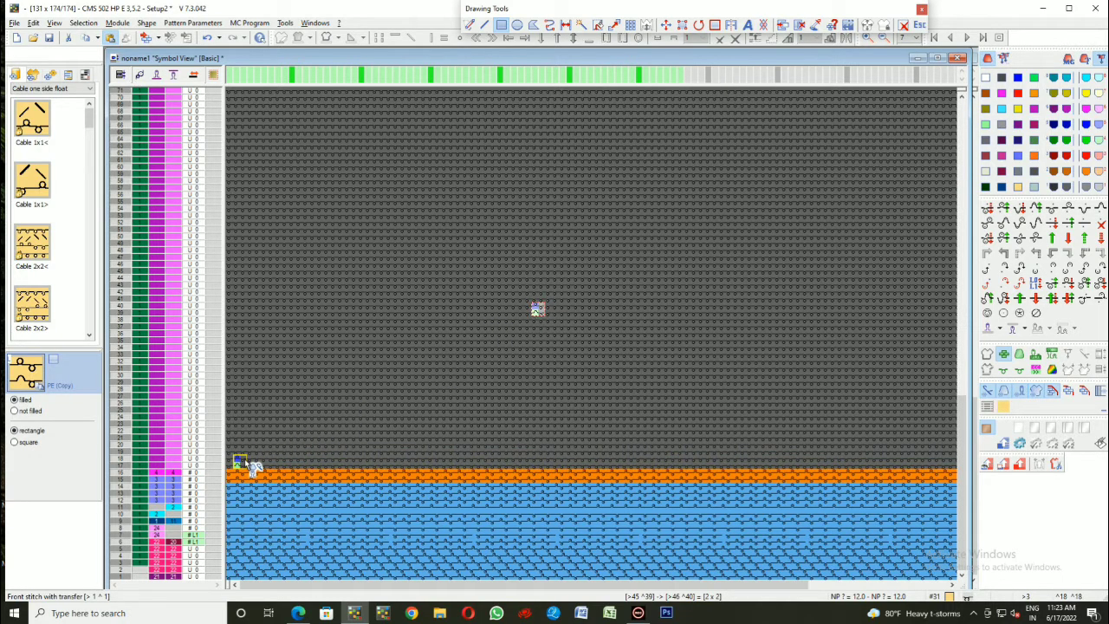
mouse_move(245, 461)
mouse_down()
mouse_move(955, 110)
mouse_move(1046, 113)
mouse_move(1046, 138)
mouse_move(1048, 122)
mouse_up()
Step: Commit the PE fill and return to colour view with the front stitch selected
click(882, 234)
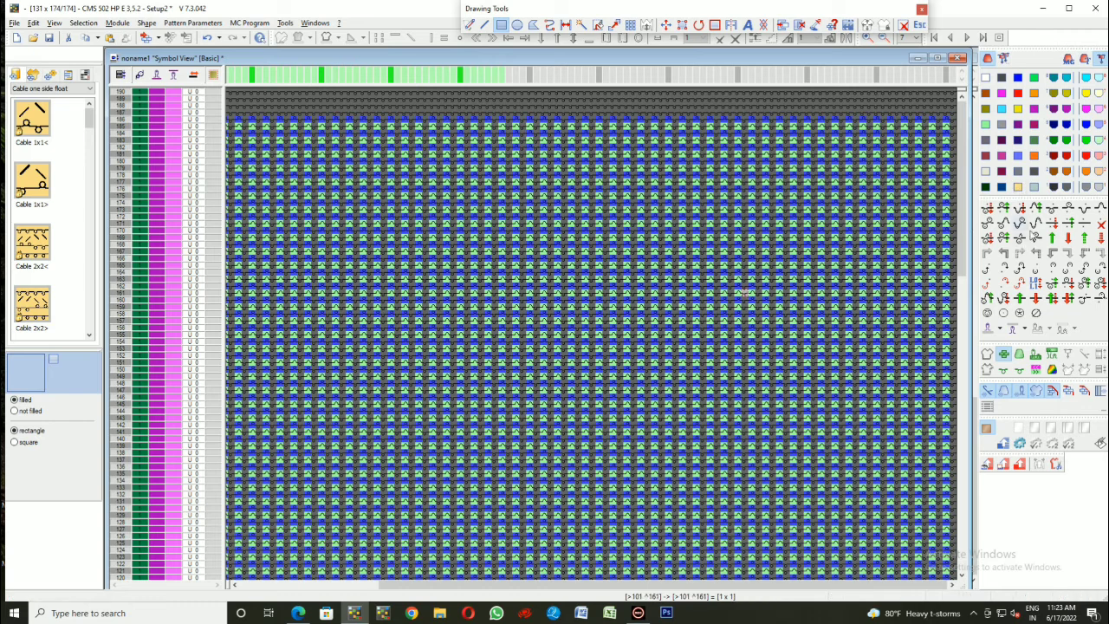
click(1083, 61)
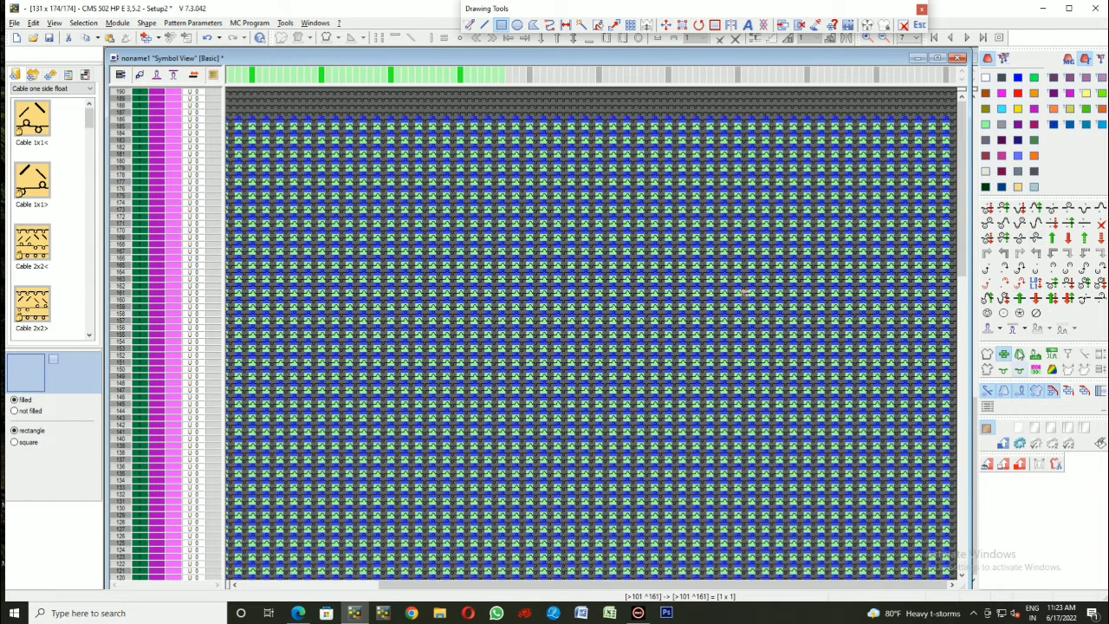
click(1020, 355)
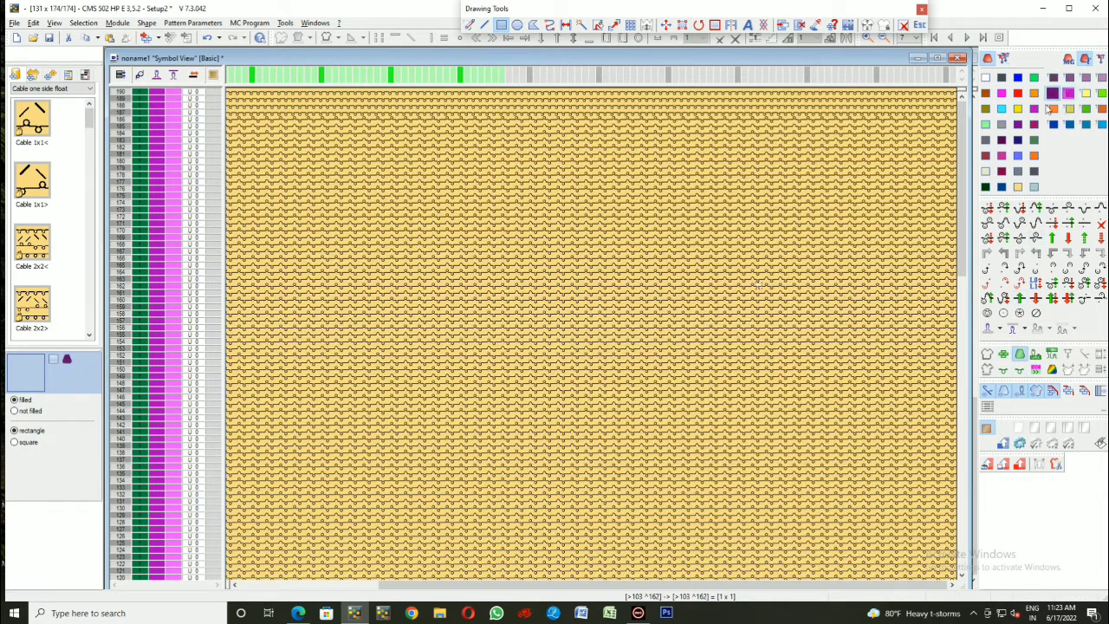
click(987, 209)
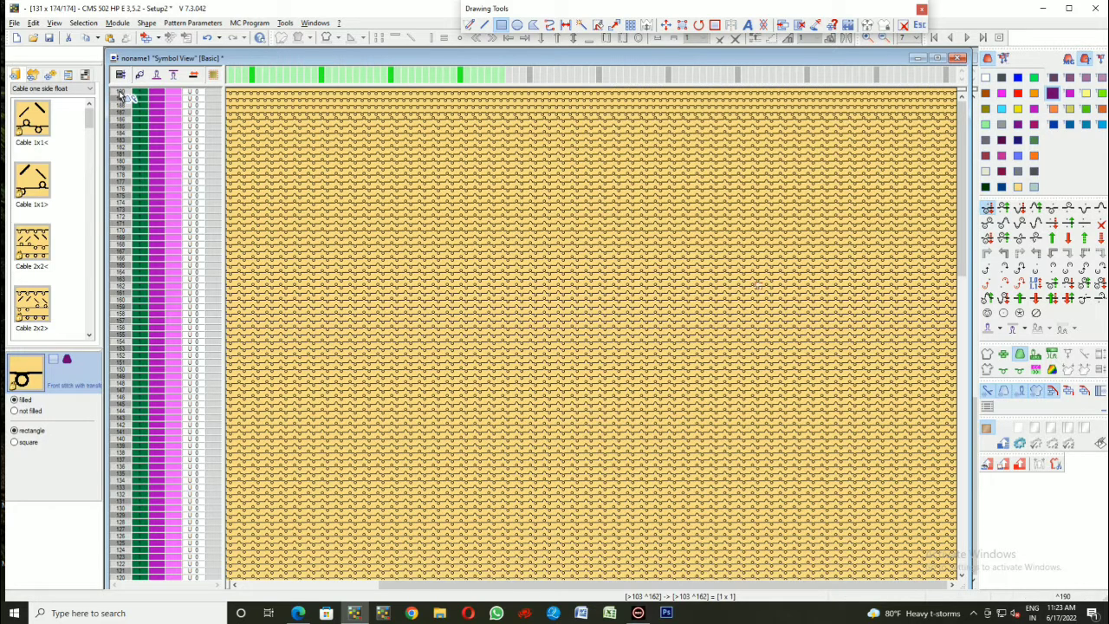
Step: Assign the Safety rows stitch length (70) to top rows 187–190 in the NP column
drag(121, 91, 126, 112)
click(178, 96)
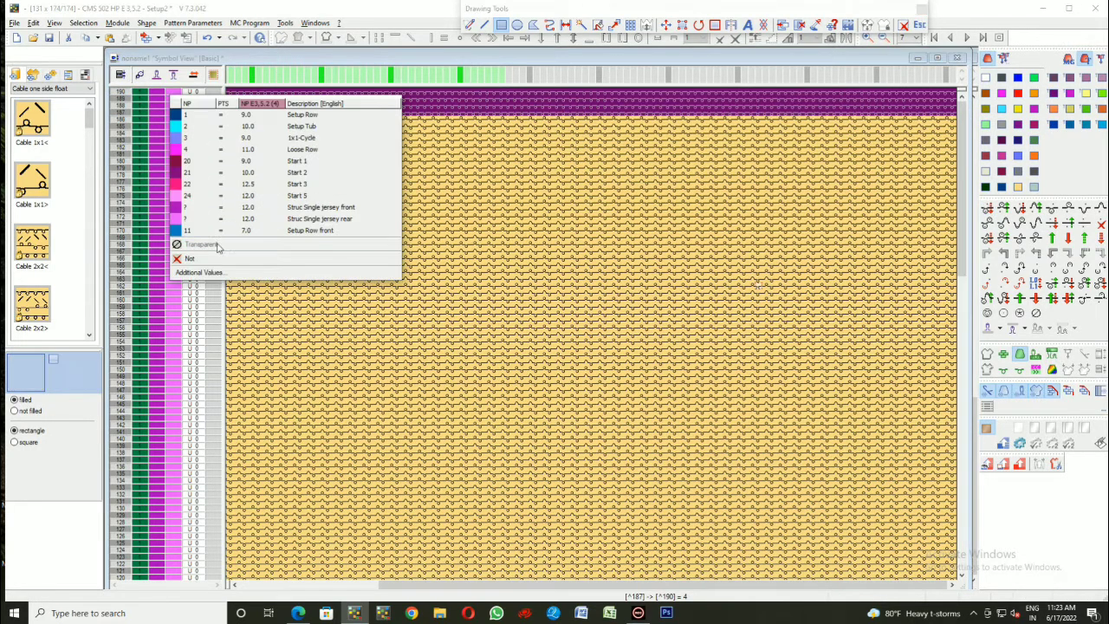
click(216, 273)
drag(1003, 149, 1005, 276)
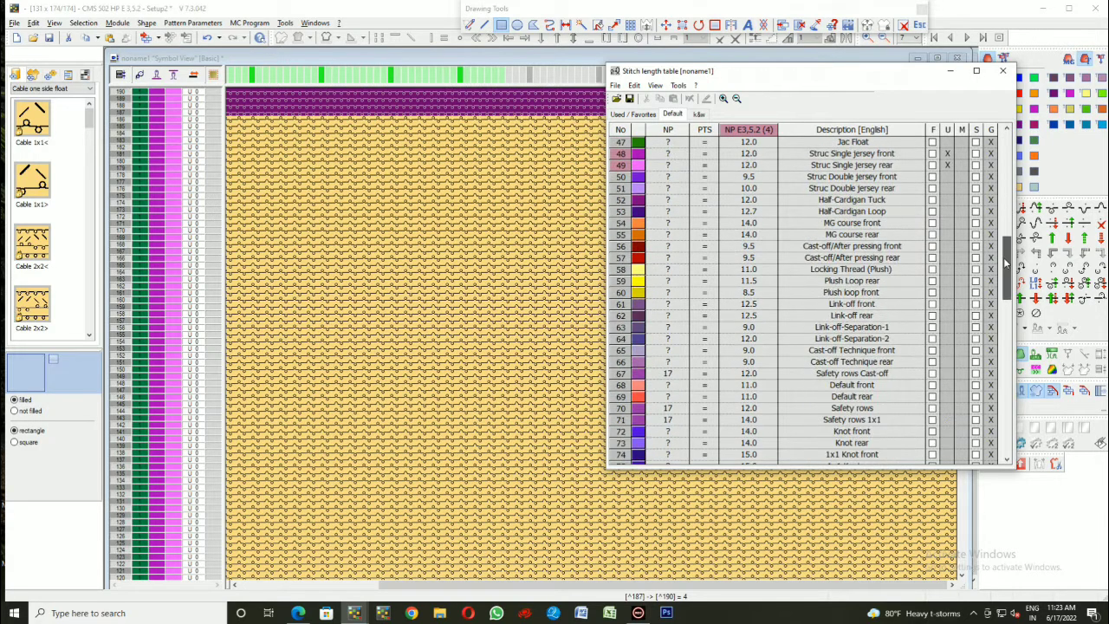
click(618, 338)
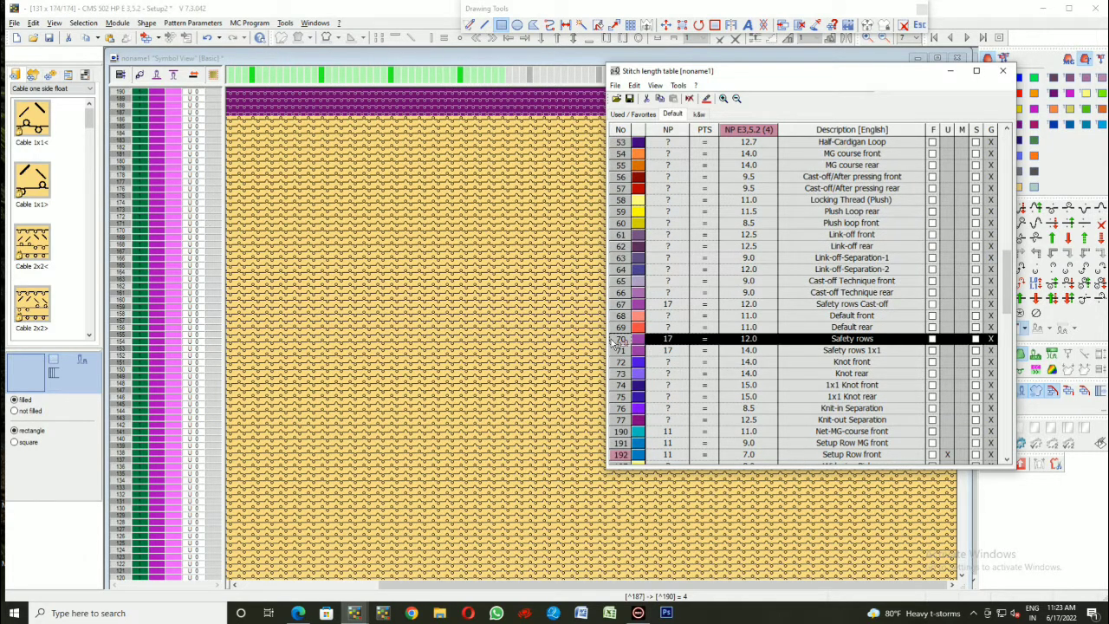
drag(173, 94, 165, 111)
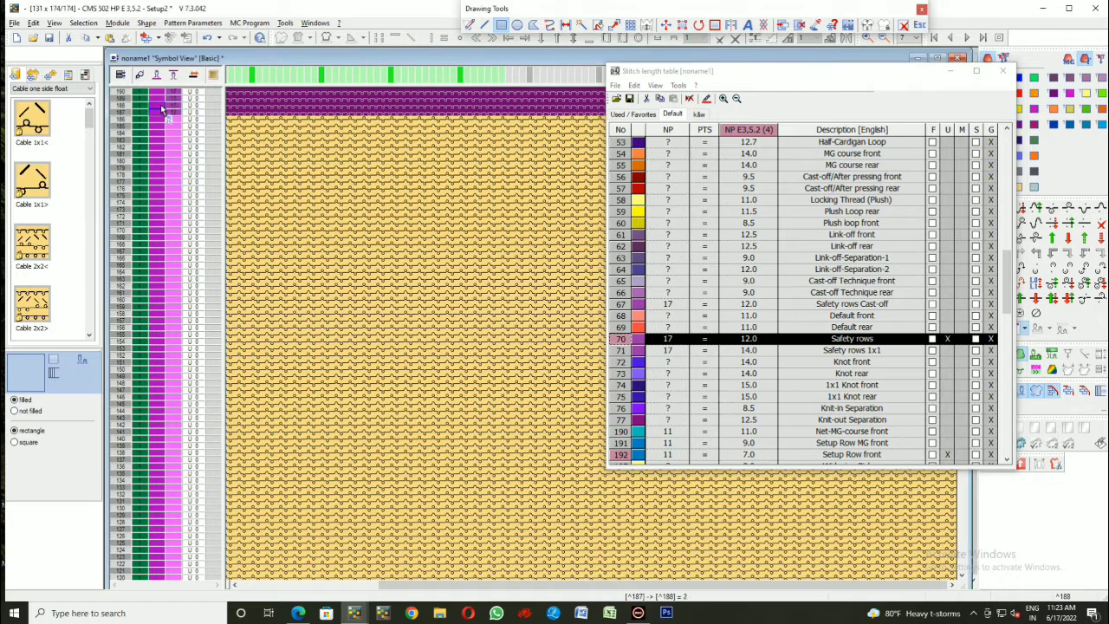
click(1003, 71)
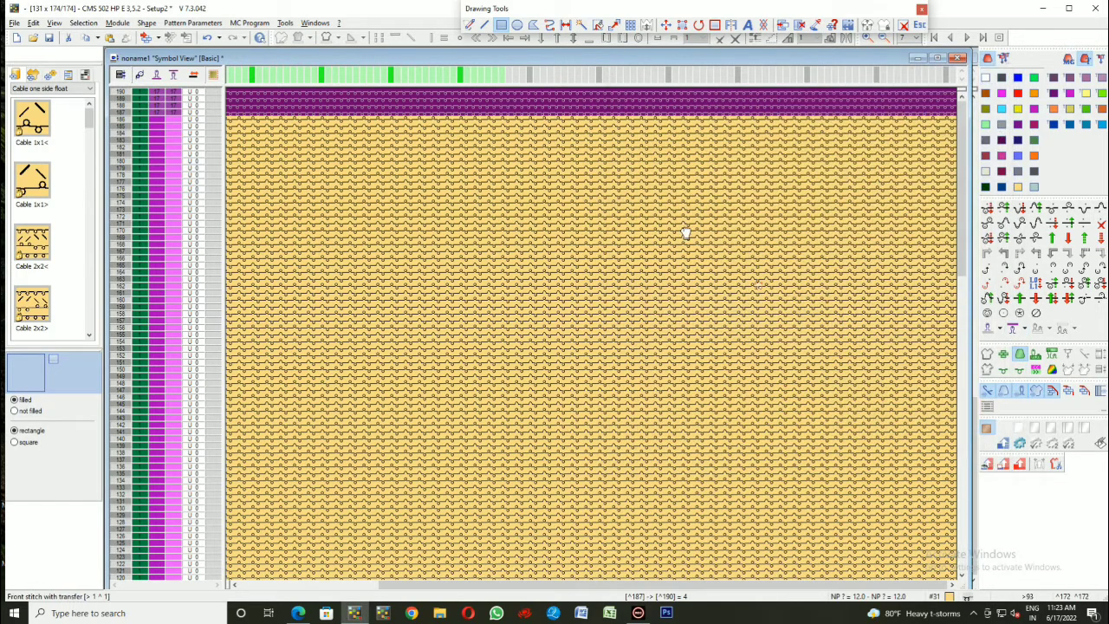
scroll(686, 232, down, 5)
scroll(686, 232, down, 5)
scroll(619, 92, down, 2)
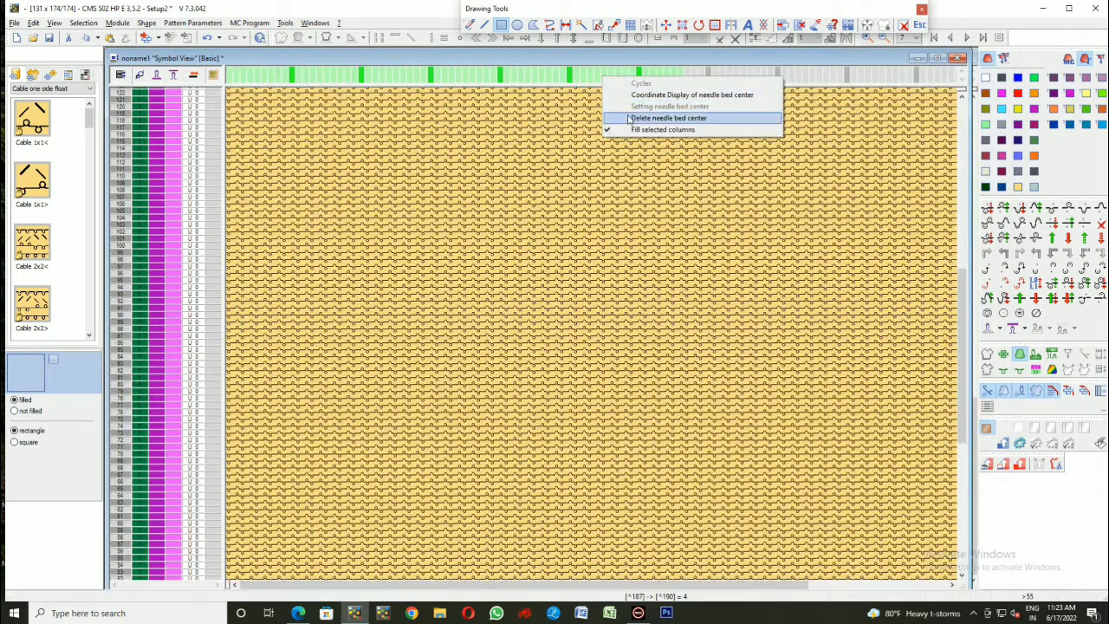
scroll(718, 111, down, 2)
scroll(556, 392, down, 3)
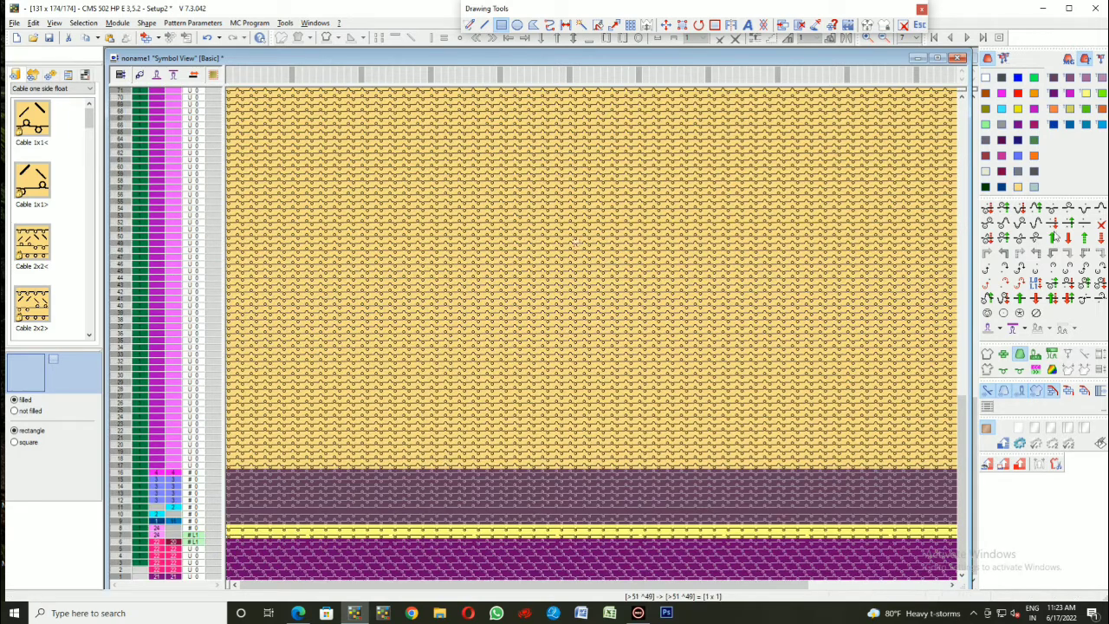
click(987, 78)
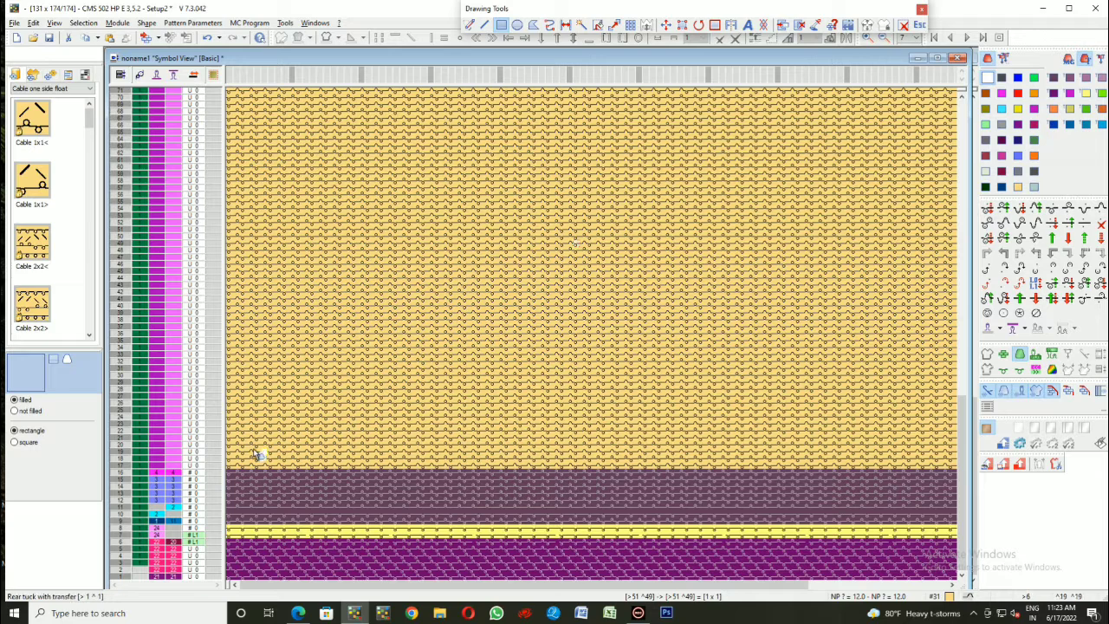
key(Escape)
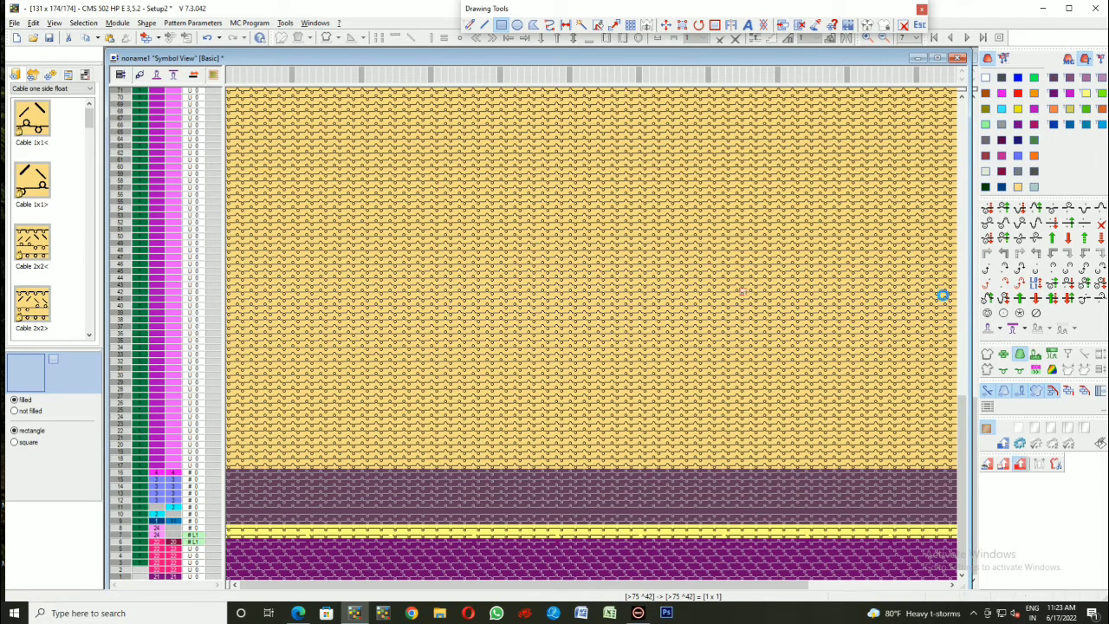
key(ctrl+Tab)
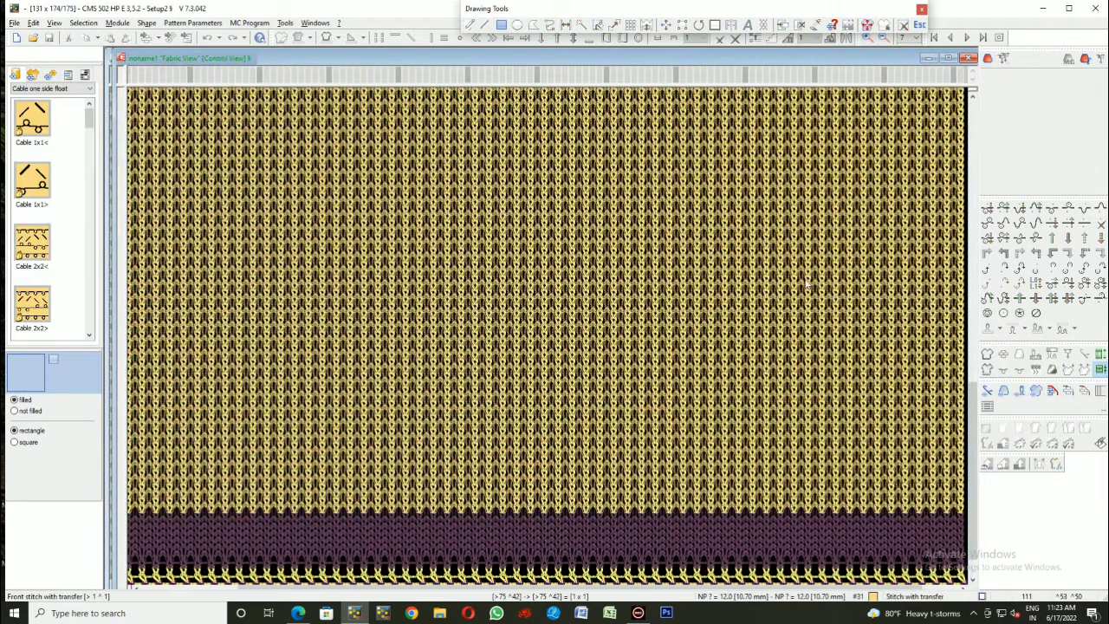
scroll(543, 315, up, 2)
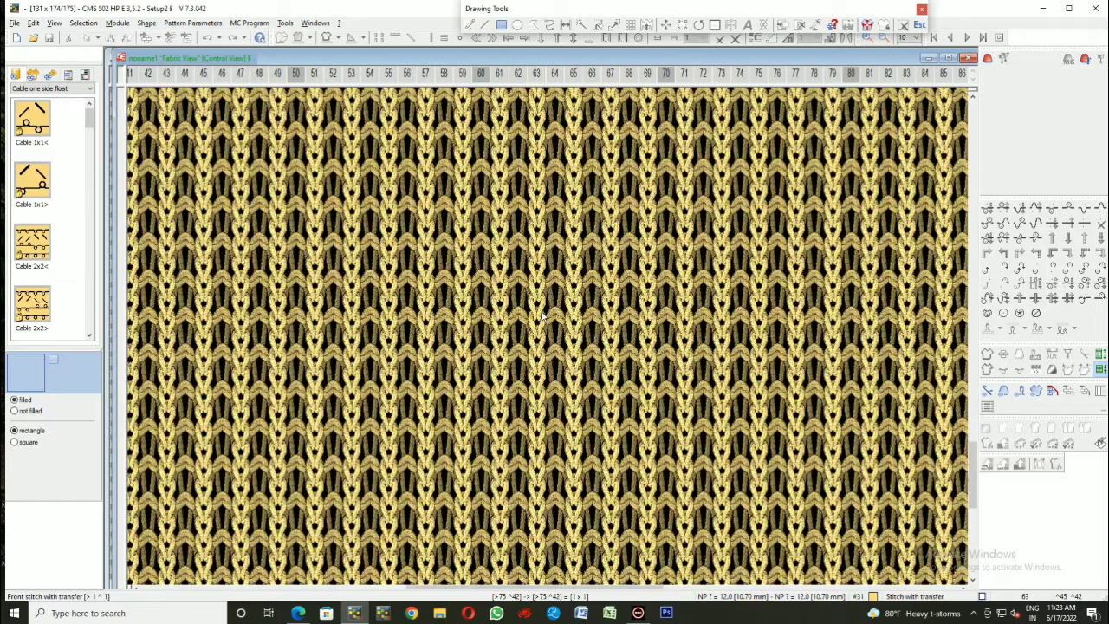
scroll(448, 401, down, 3)
scroll(447, 398, up, 3)
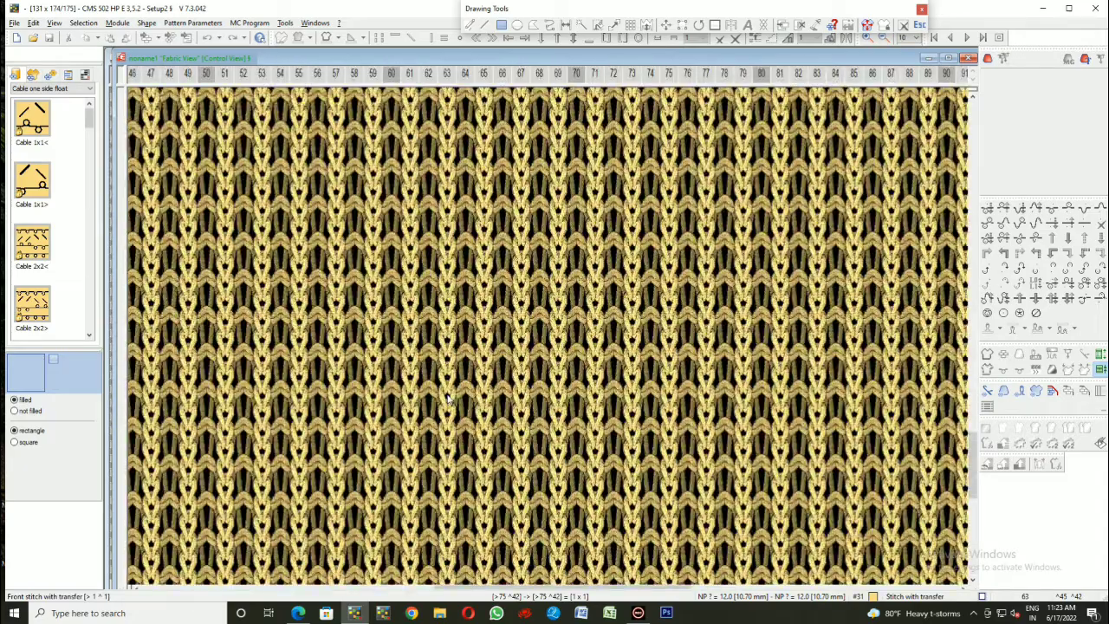
scroll(451, 397, up, 3)
scroll(451, 396, down, 3)
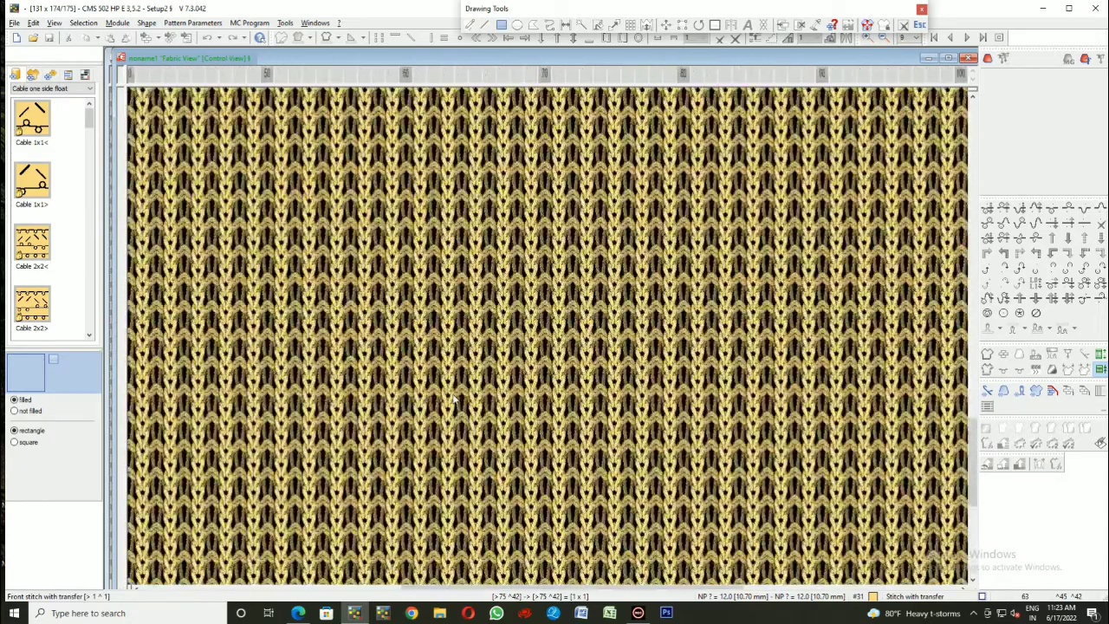
scroll(451, 397, down, 2)
scroll(329, 468, down, 2)
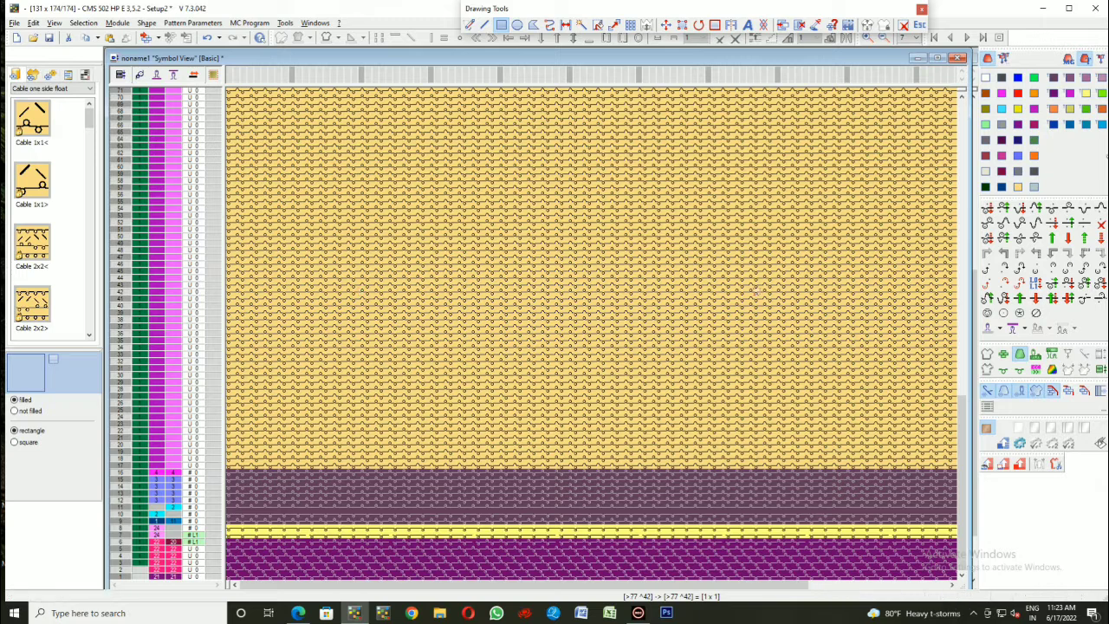
Step: Colour rows 17–31 green and rows 33–47 white
click(1036, 139)
drag(122, 466, 119, 362)
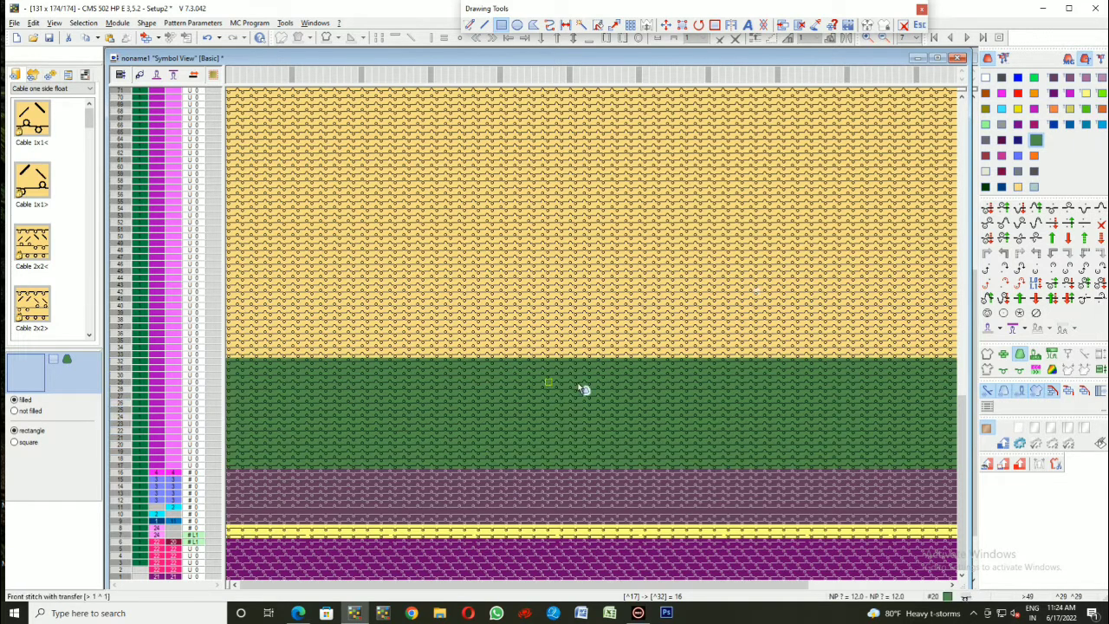
click(986, 78)
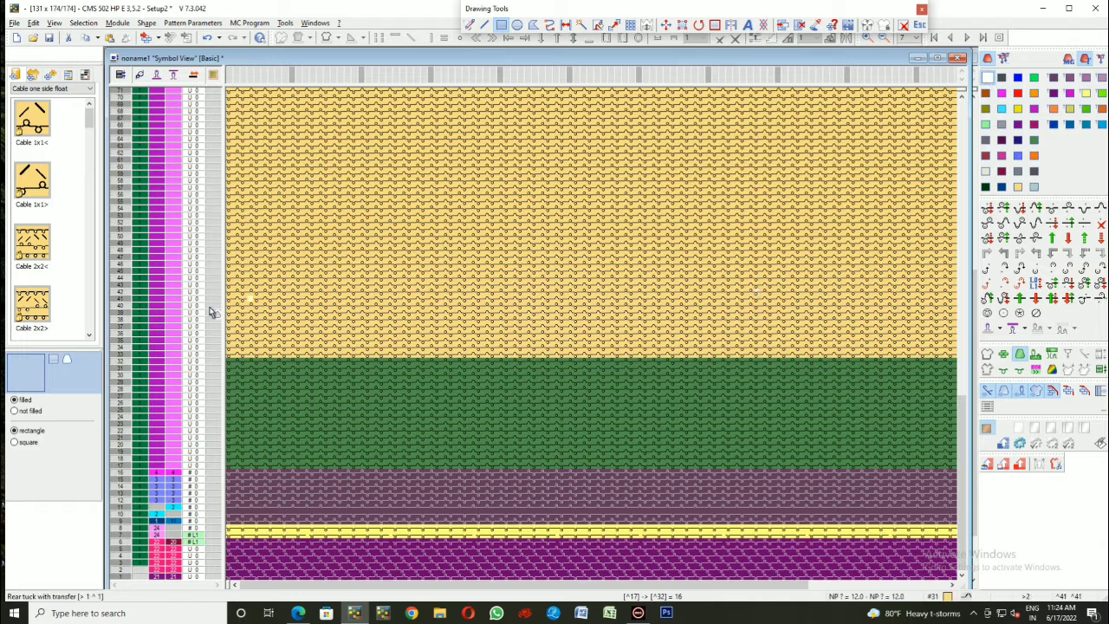
drag(119, 356, 152, 257)
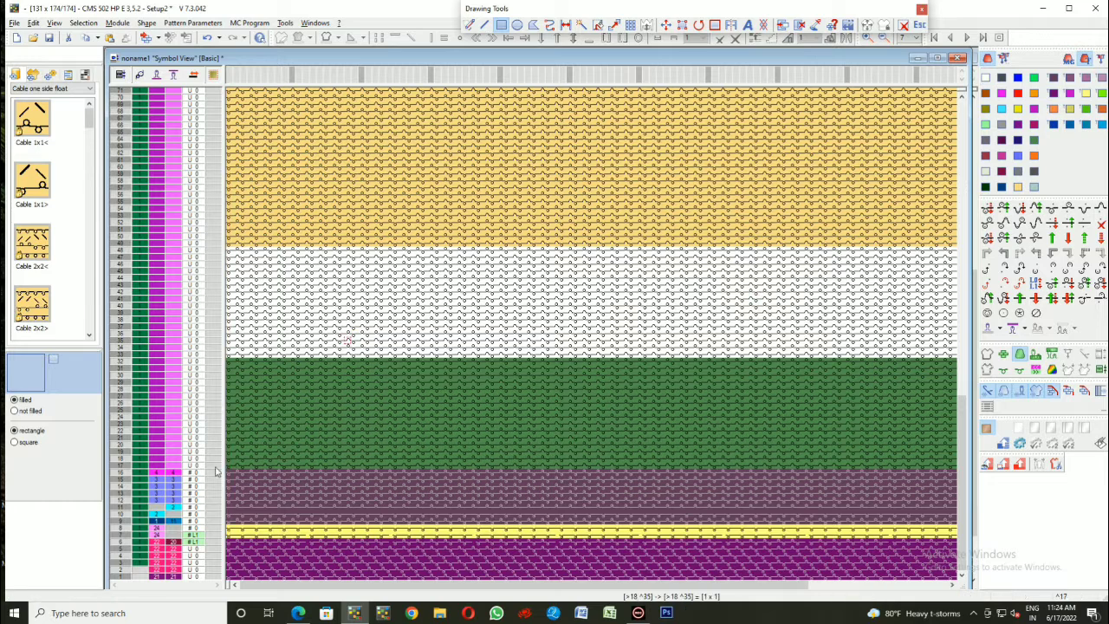
Step: Copy the green-and-white stripe block of rows 17–48
drag(215, 468, 235, 256)
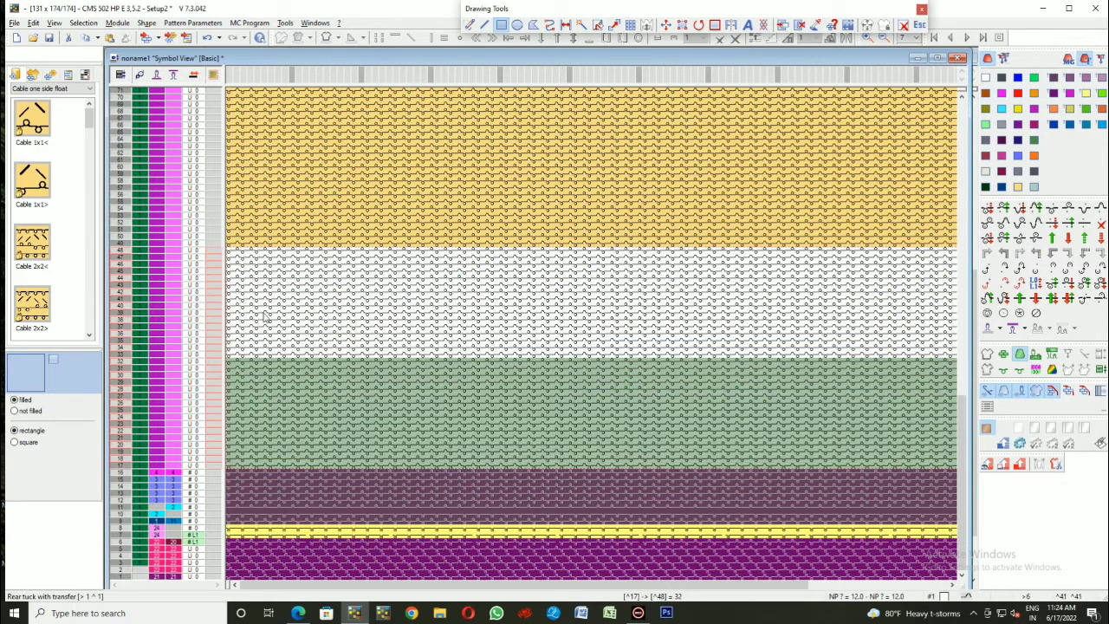
key(ctrl+c)
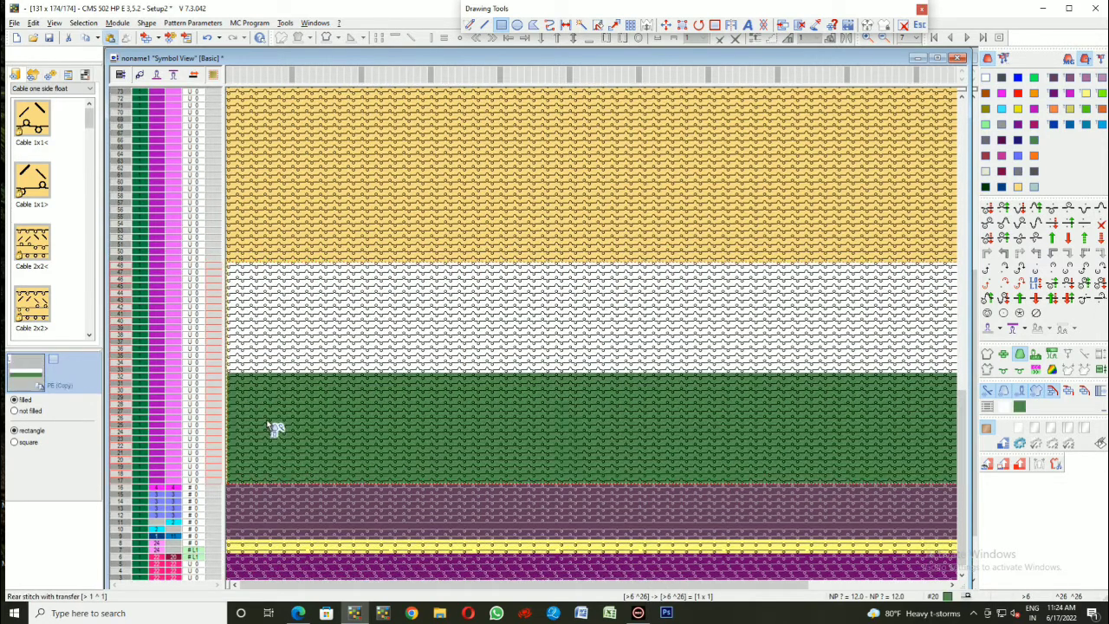
scroll(279, 375, up, 4)
scroll(303, 260, up, 4)
scroll(327, 159, up, 3)
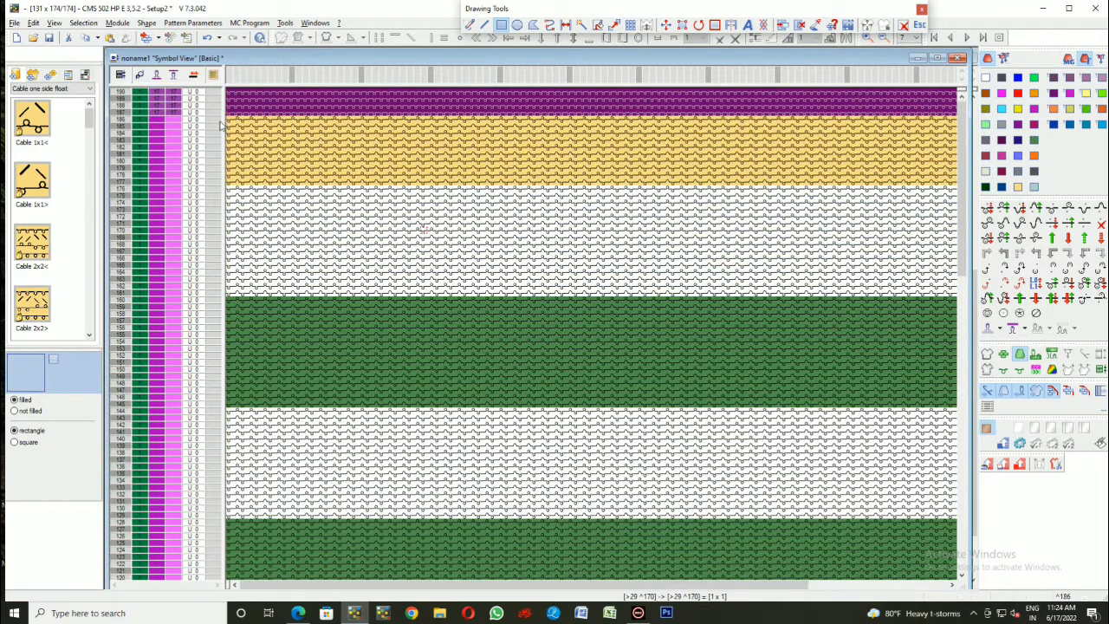
Step: Delete the yellow rows 177–186 near the top, leaving a 131 × 164 pattern
drag(228, 120, 234, 189)
key(Delete)
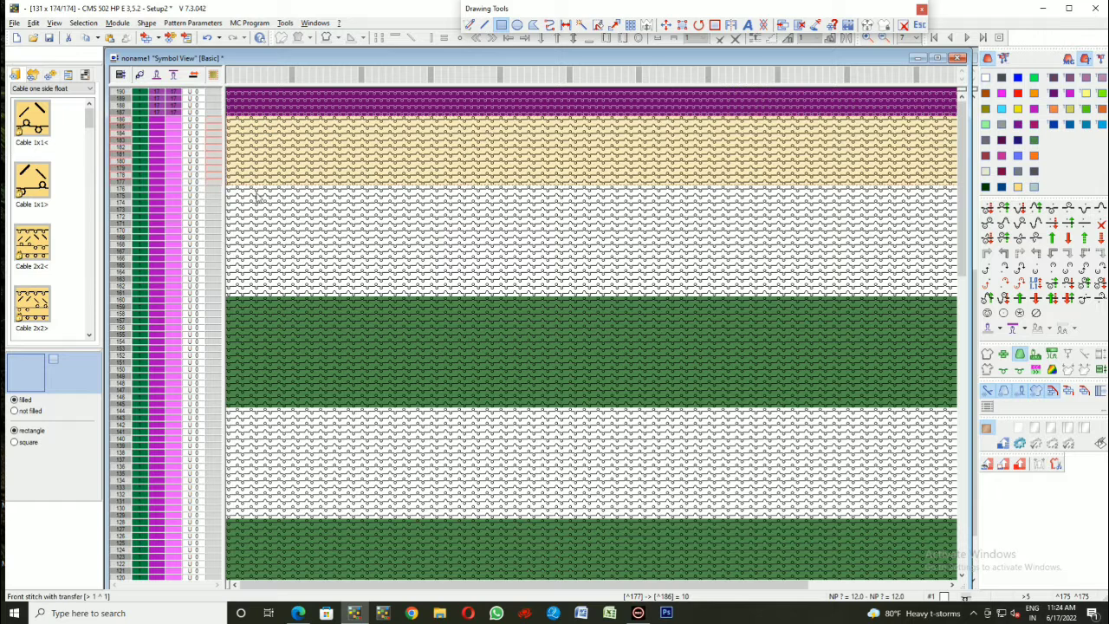
click(492, 223)
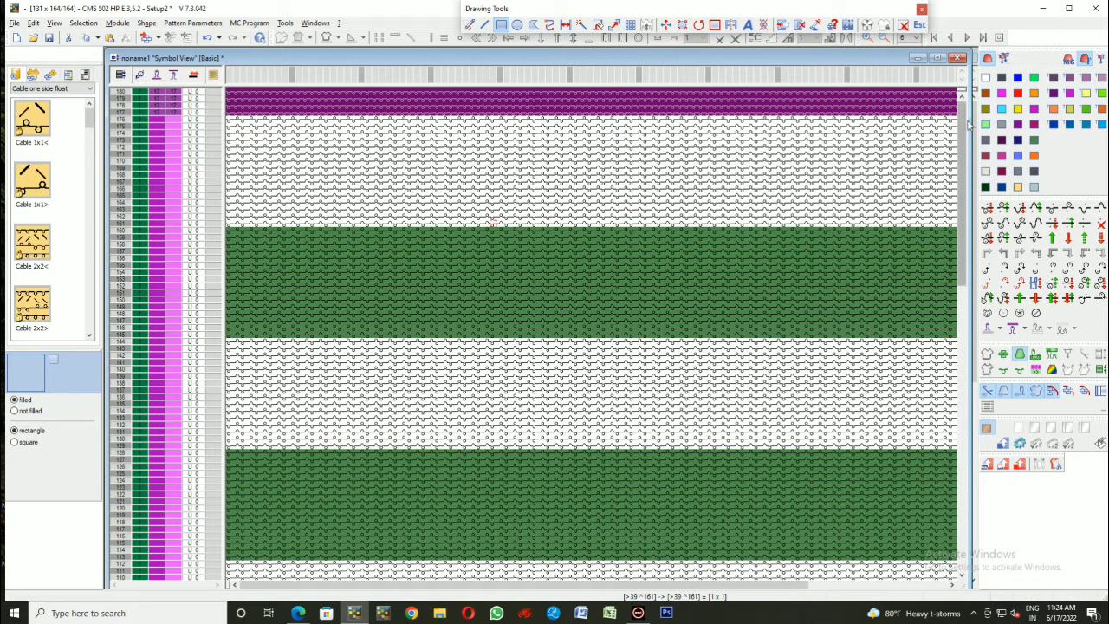
scroll(700, 268, down, 1)
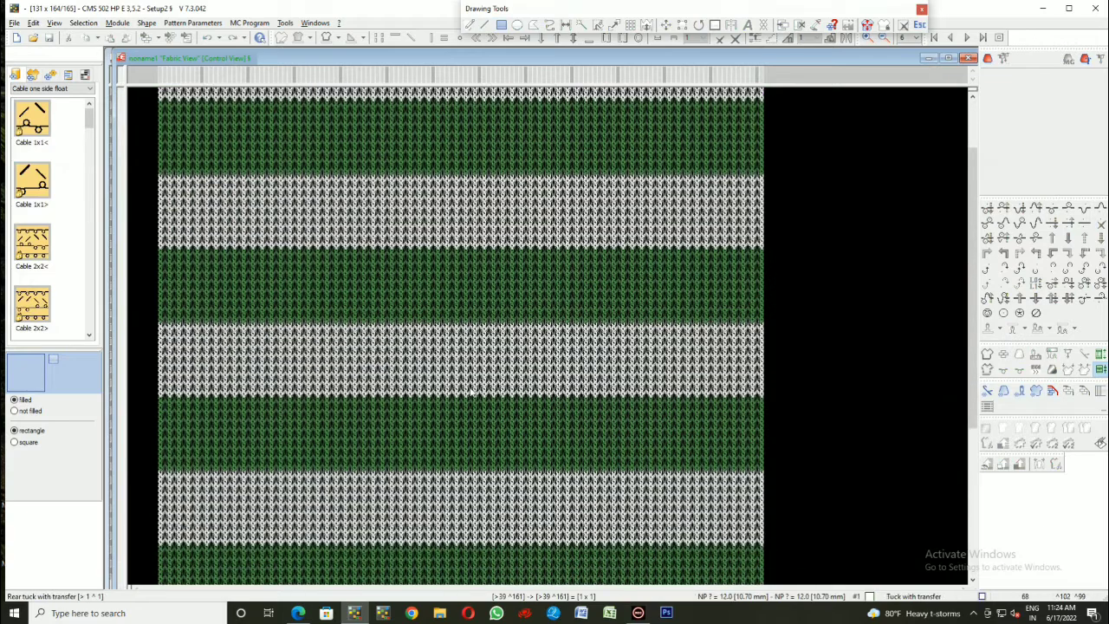
Step: Close the Fabric View preview and show the yarn field view of the stripe bands
ctrl+scroll(476, 395, up, 3)
ctrl+scroll(476, 395, down, 2)
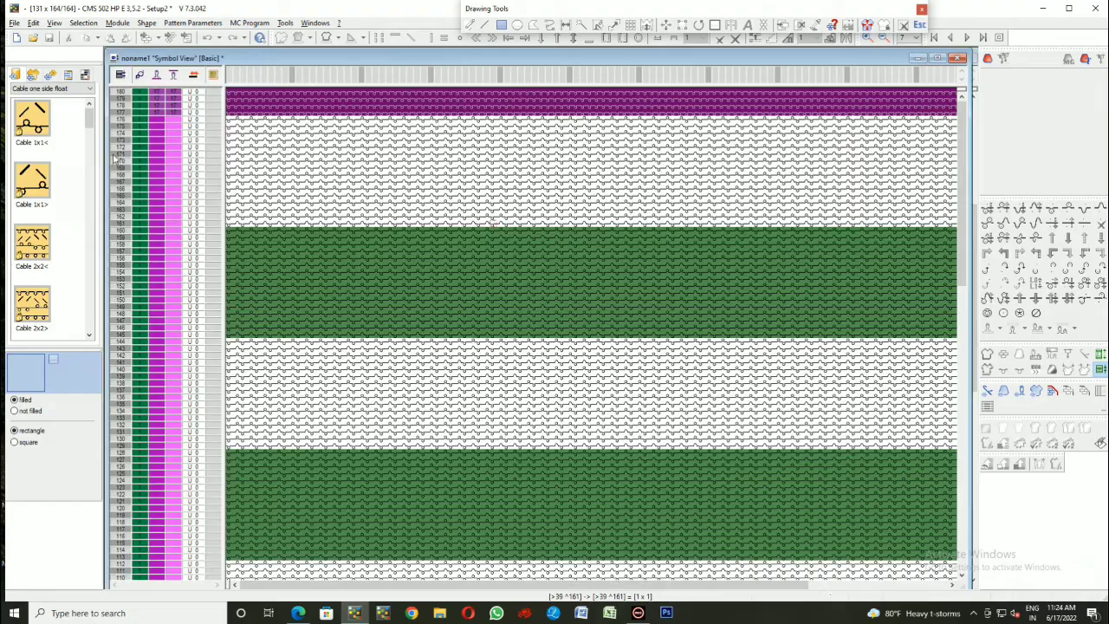
click(116, 151)
scroll(386, 343, down, 3)
scroll(494, 384, down, 3)
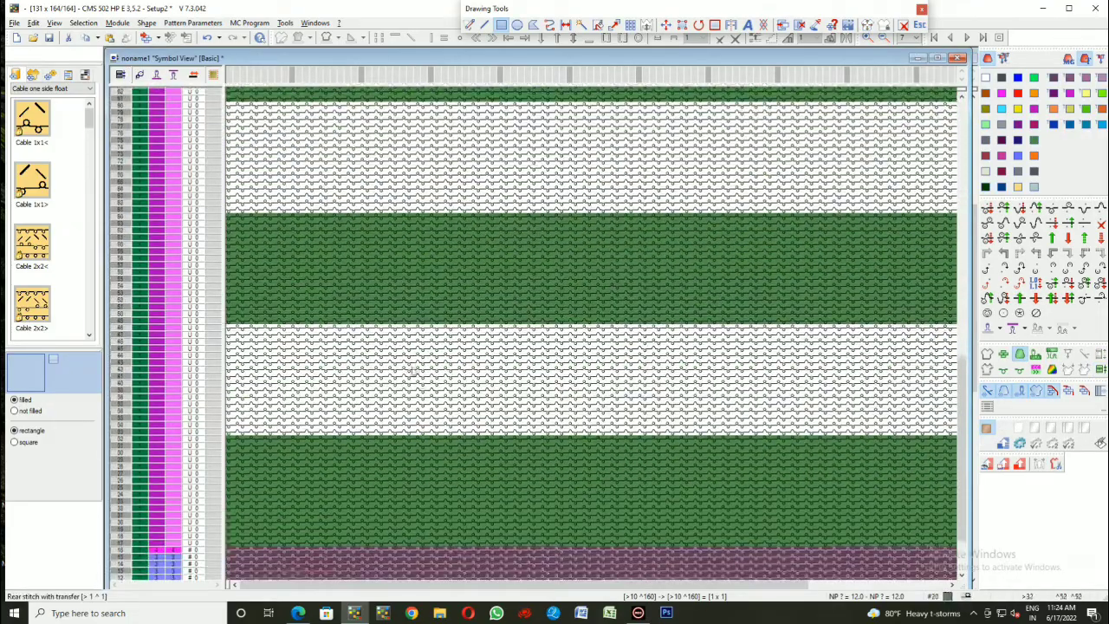
scroll(646, 306, down, 3)
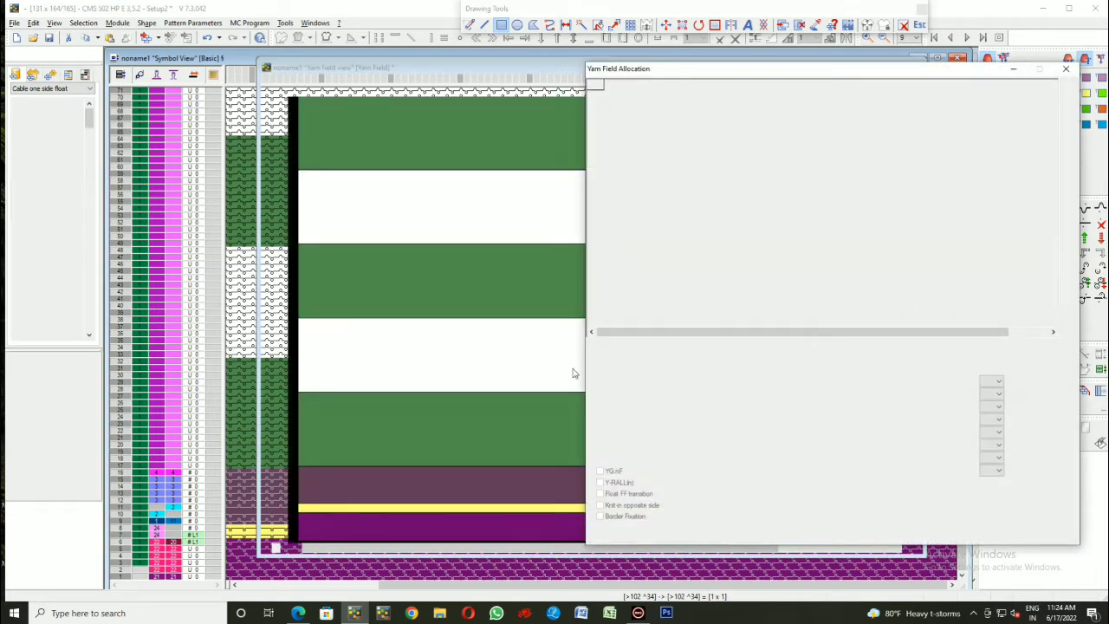
Step: Switch allocation mode to YD, set border fixation every 4 rows with module 'right 1', and confirm
click(654, 381)
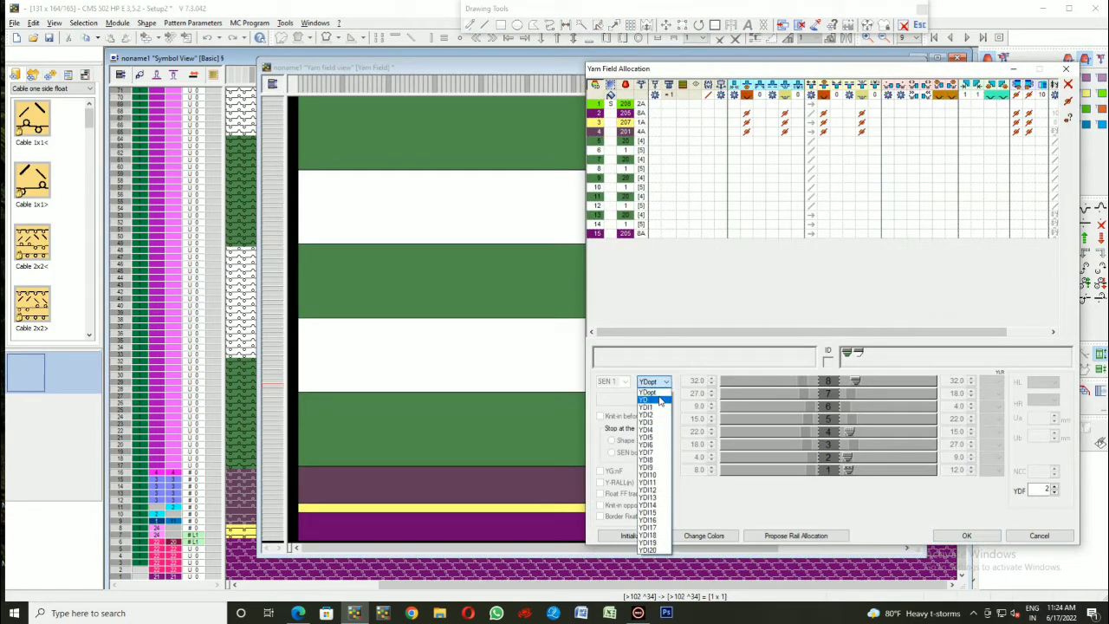
click(650, 398)
click(827, 330)
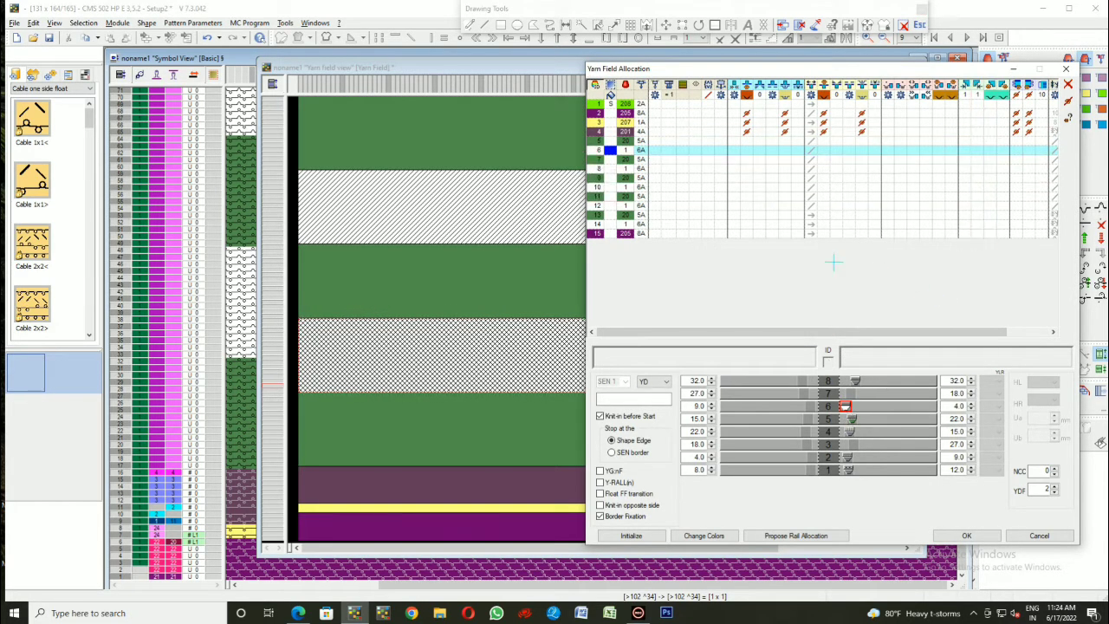
drag(828, 331, 862, 332)
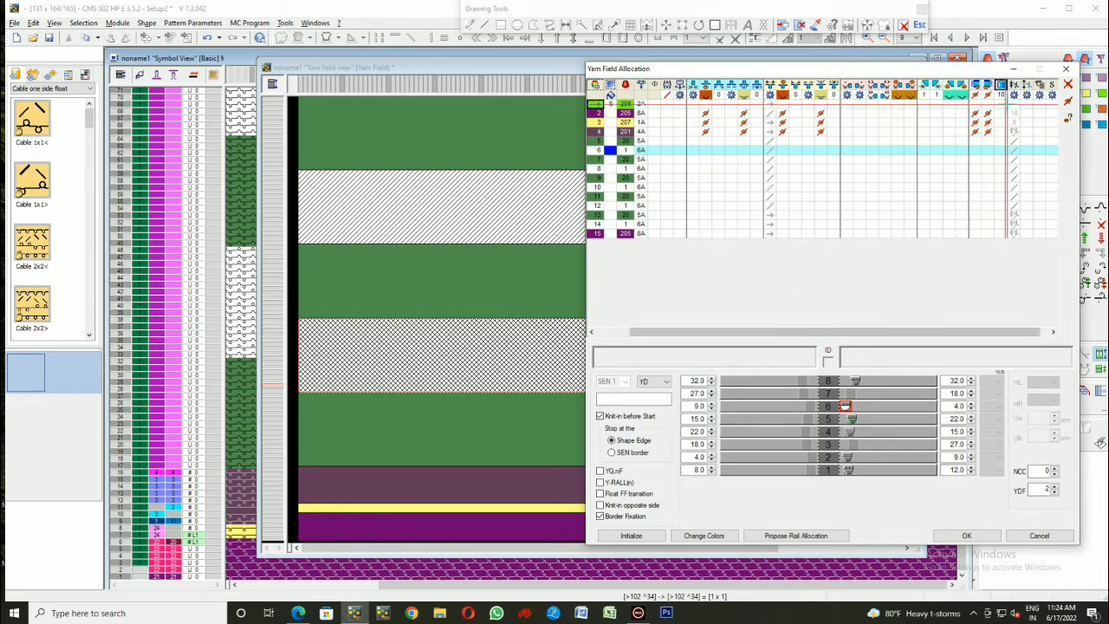
mouse_move(1002, 87)
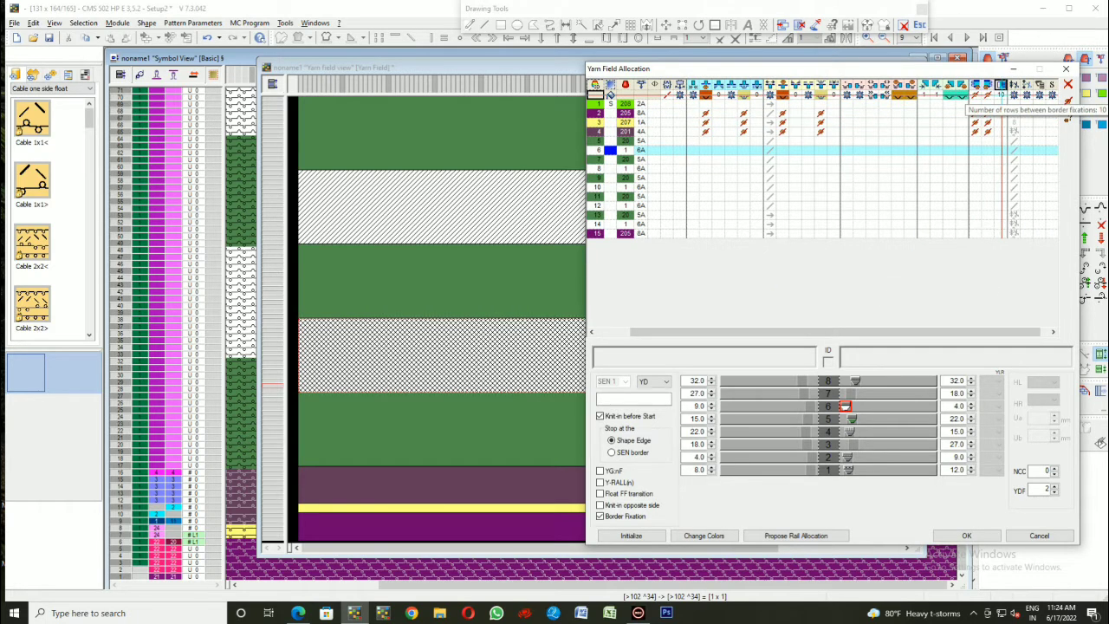
click(1002, 86)
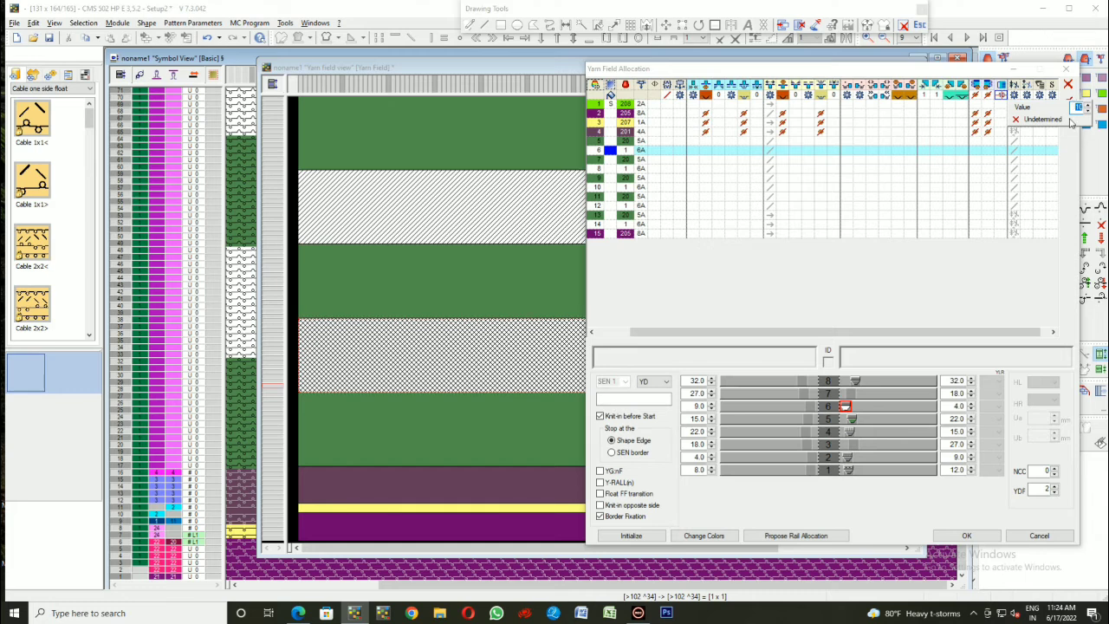
text(4)
key(Return)
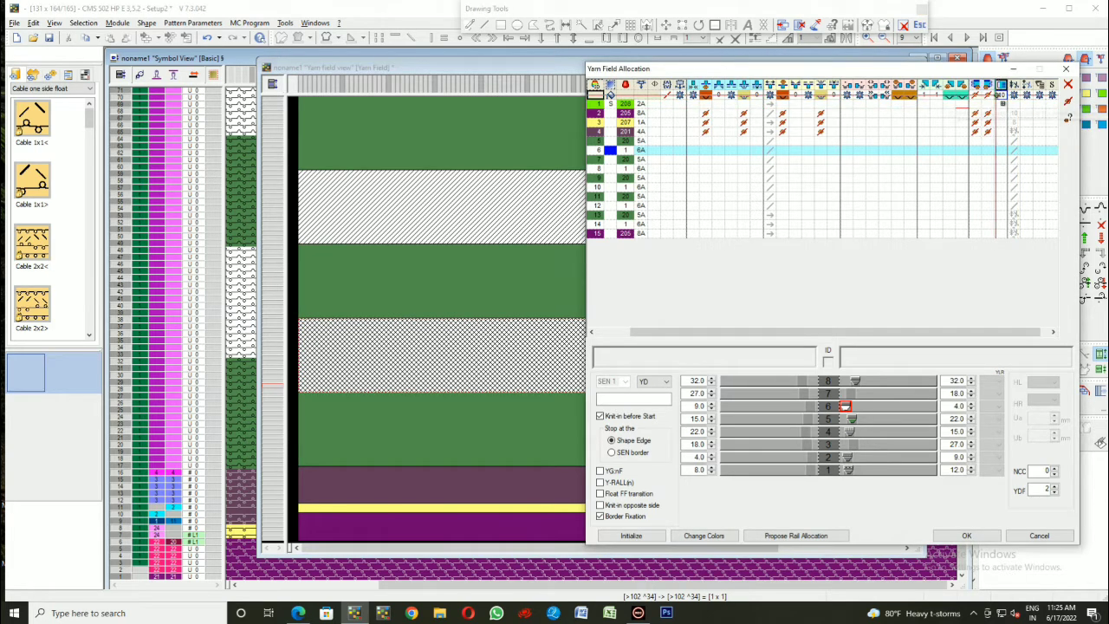
click(1014, 104)
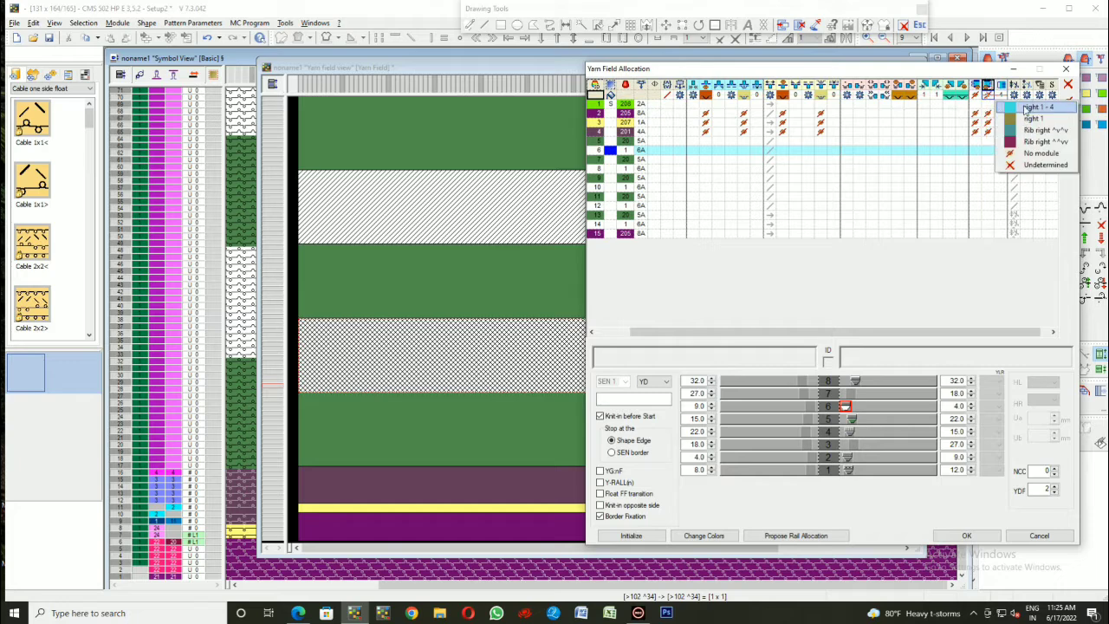
click(1024, 118)
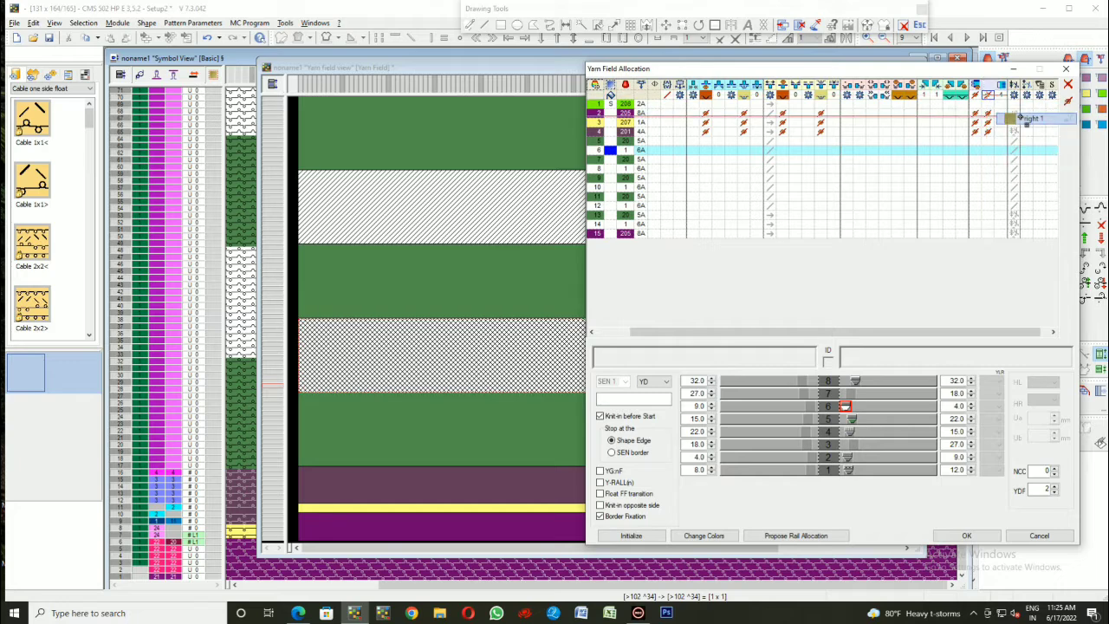
click(967, 535)
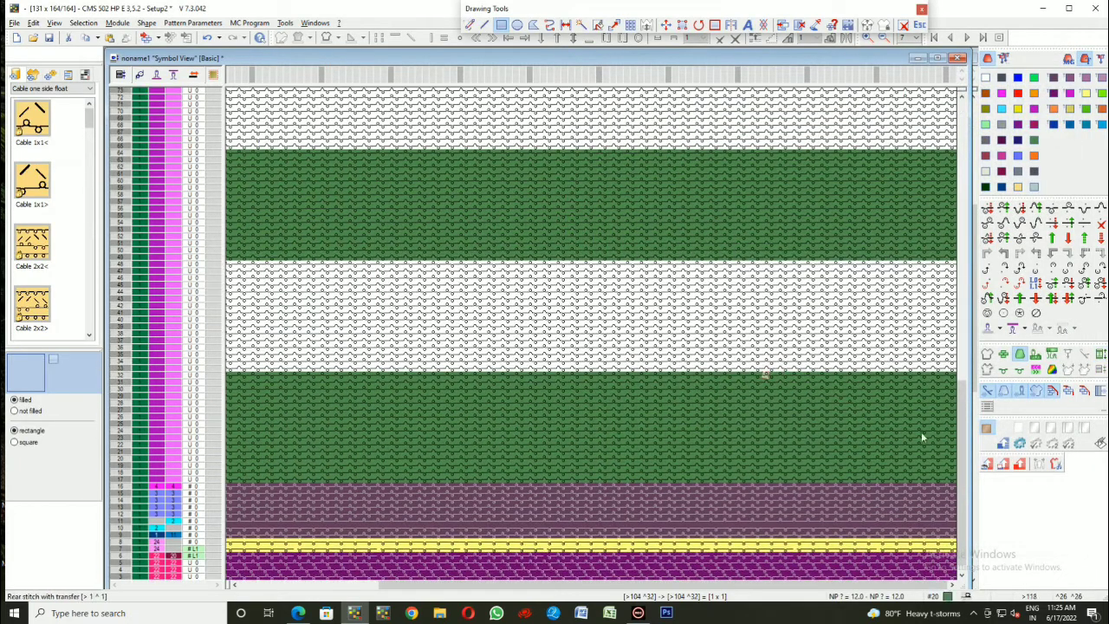
Step: Run the Technical Assistant to process the pattern into 314 rows and confirm MC program generation
drag(953, 480, 945, 438)
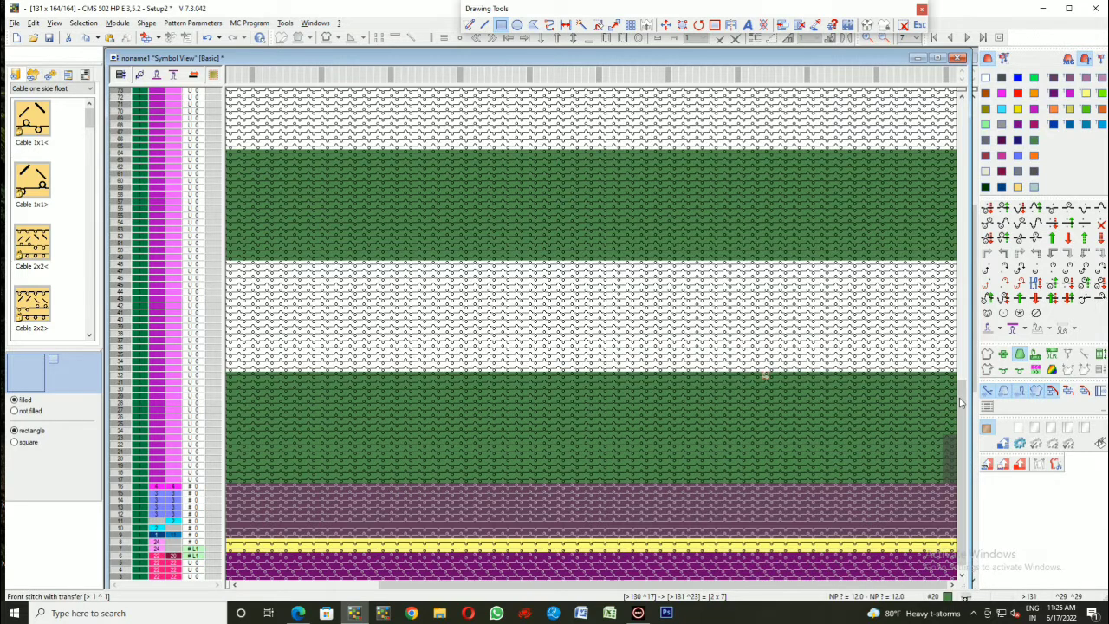
click(950, 363)
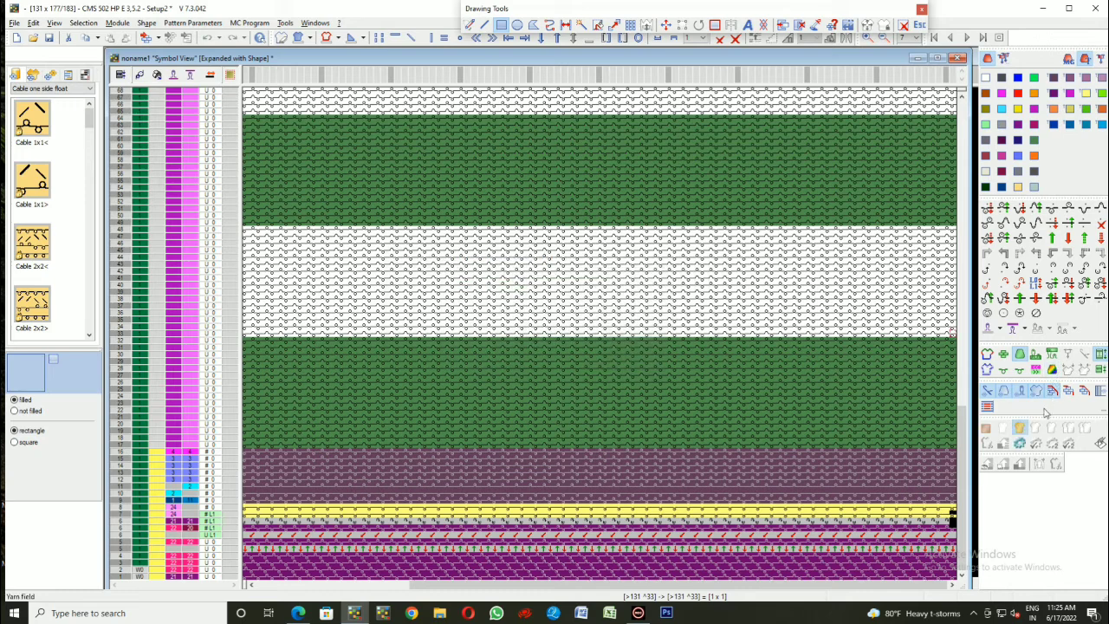
click(1020, 444)
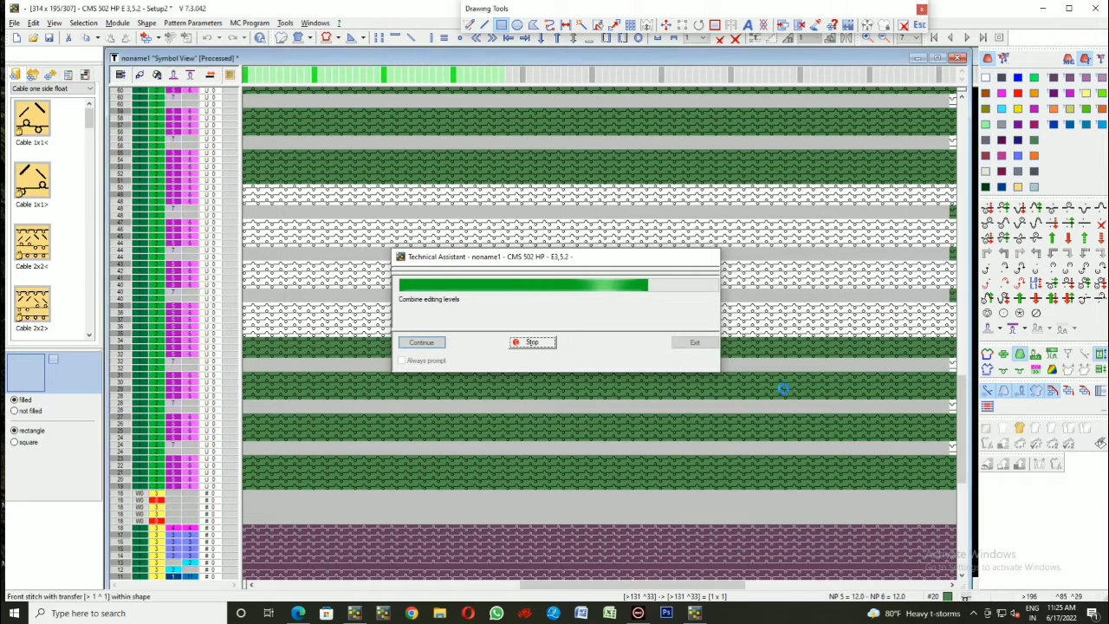
click(494, 342)
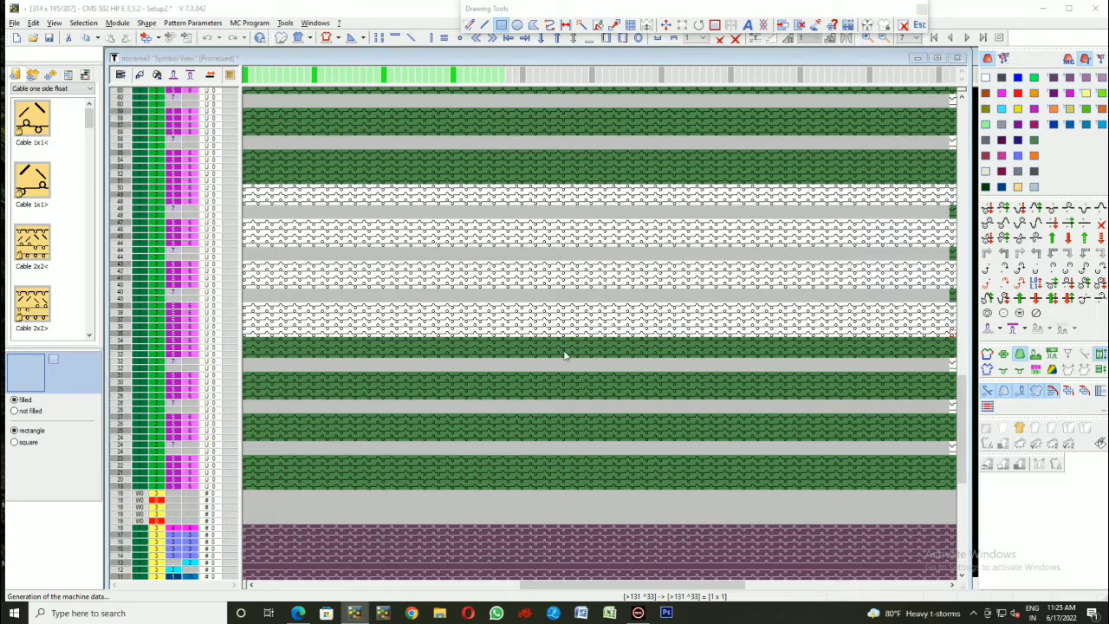
Step: Save the pattern as CARDIGAN SWATCH.mdv in BUYER-SWATCH, confirming the overwrite
key(Tab)
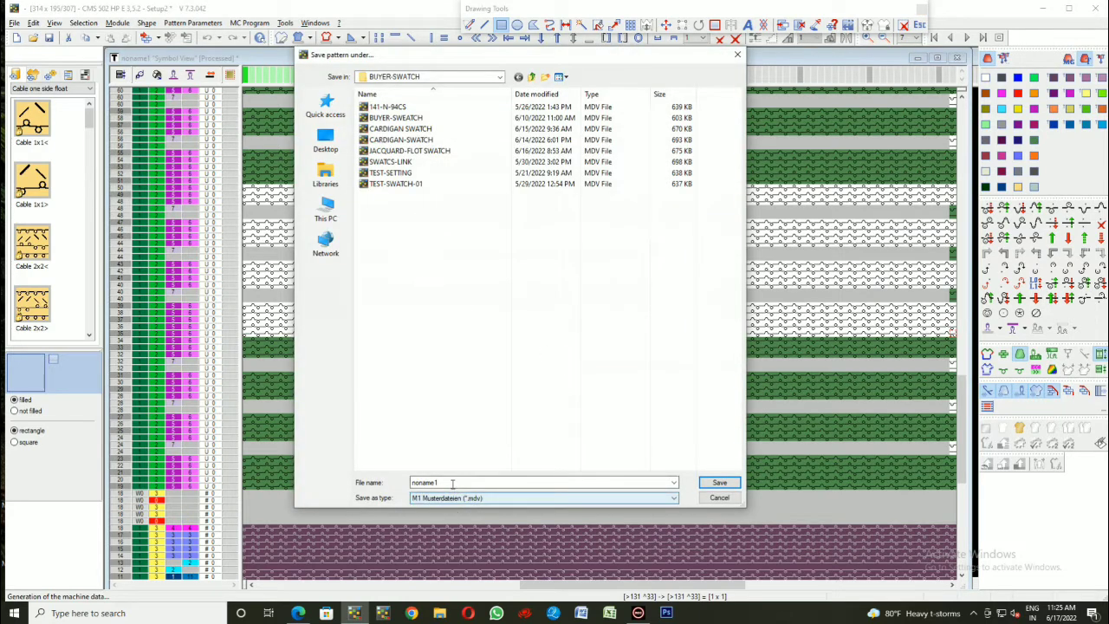
text(TU)
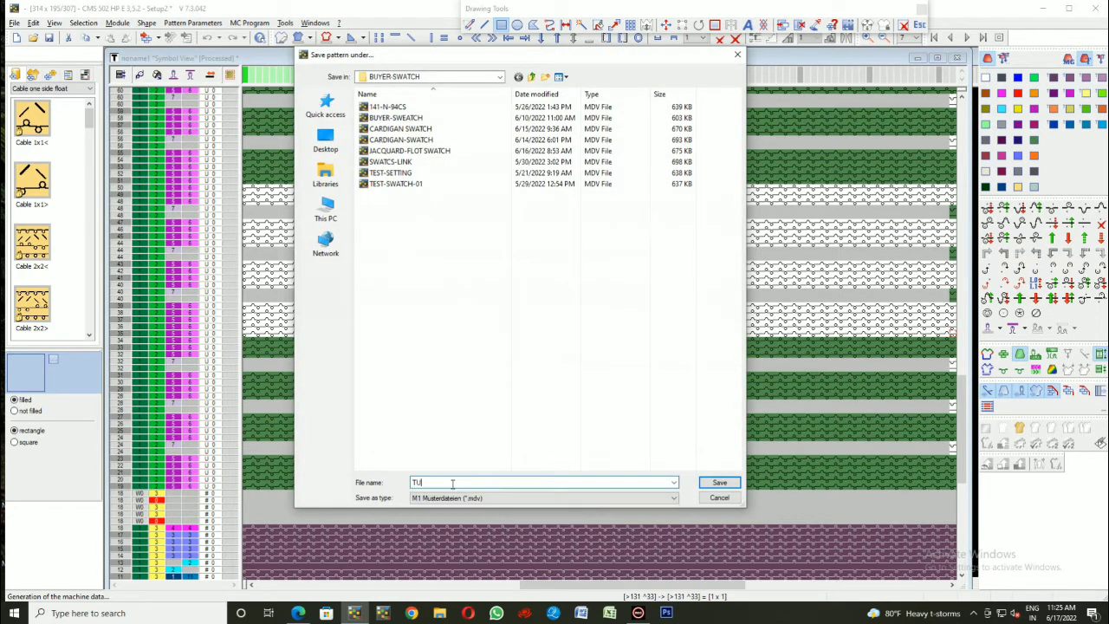
key(BackSpace)
key(BackSpace)
key(c)
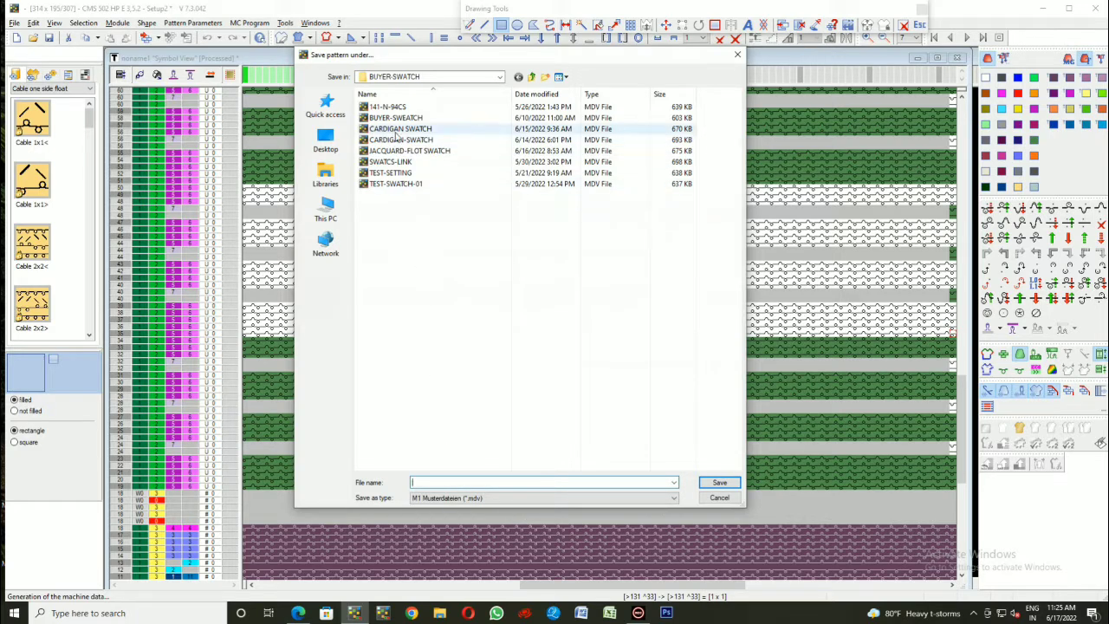
click(439, 483)
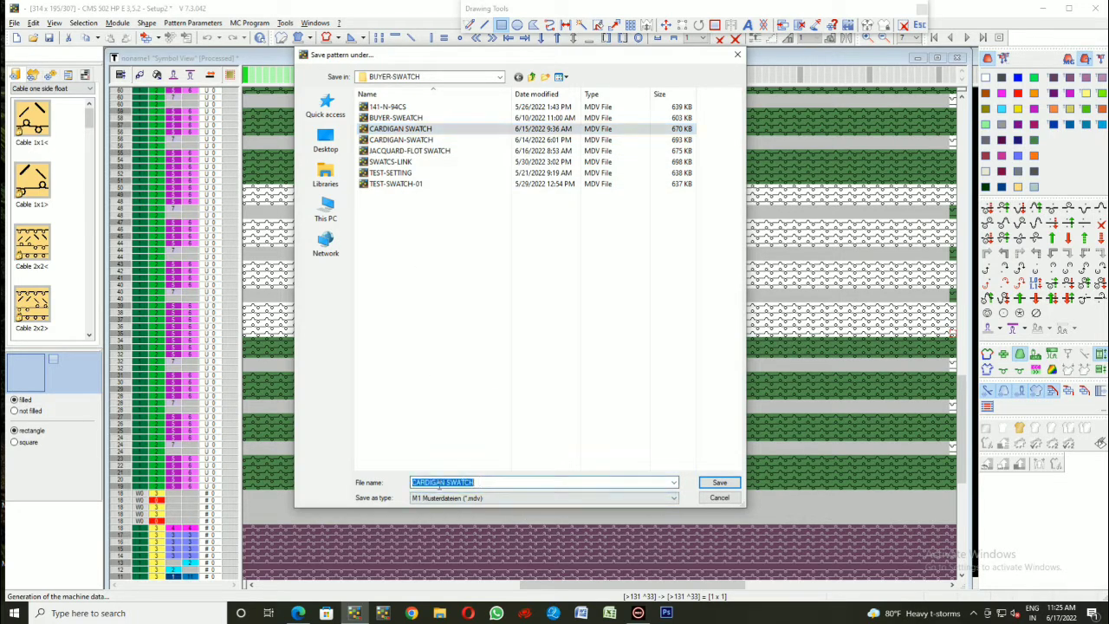
click(717, 483)
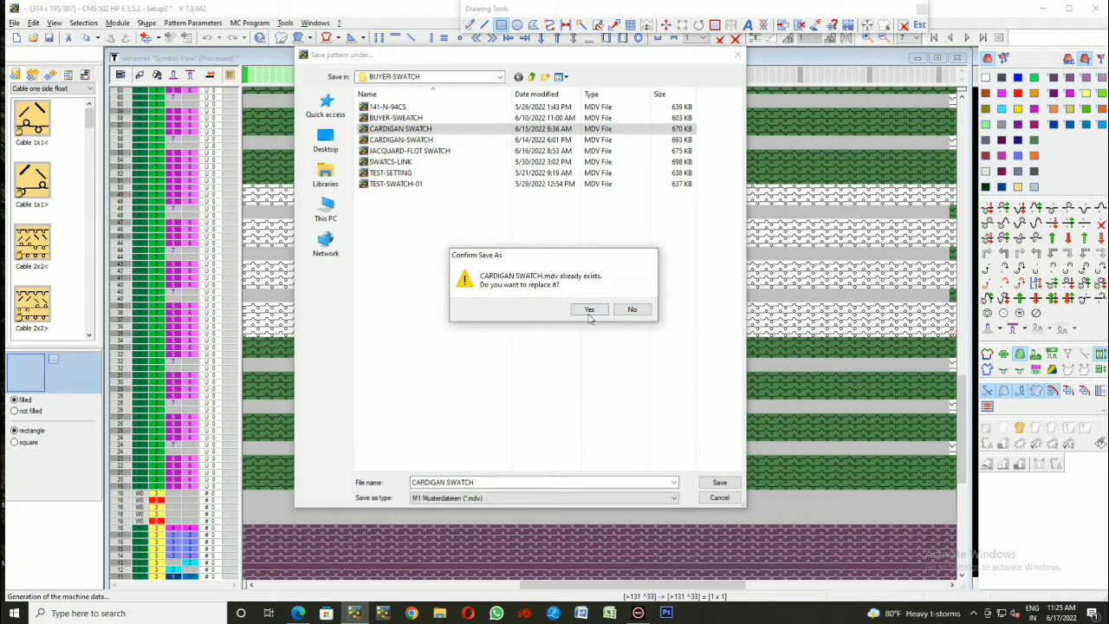
click(589, 310)
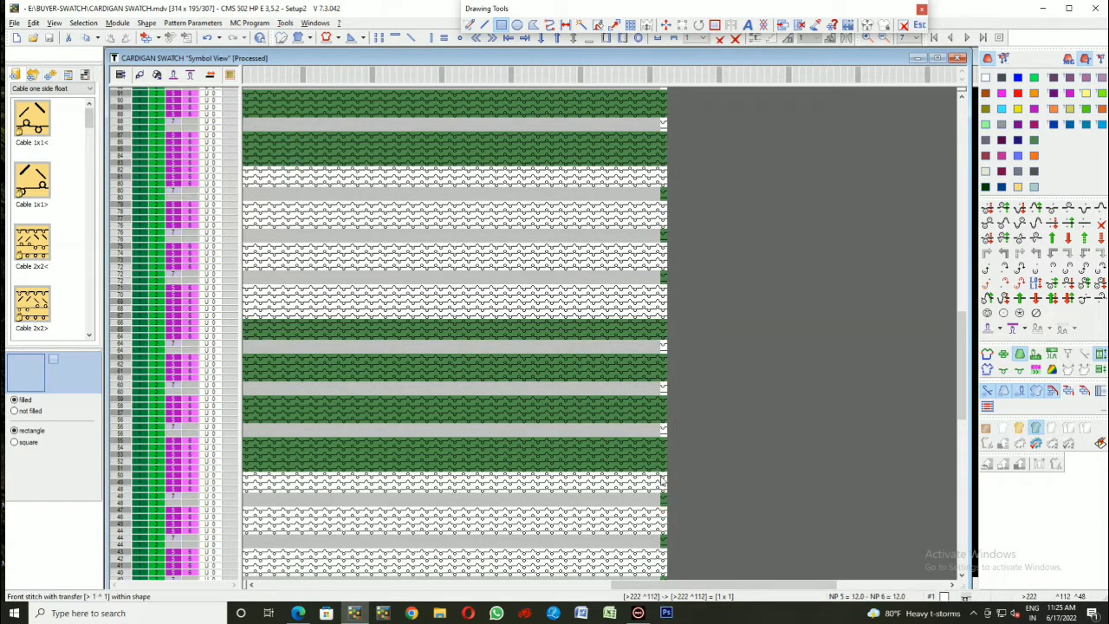
drag(654, 242, 667, 444)
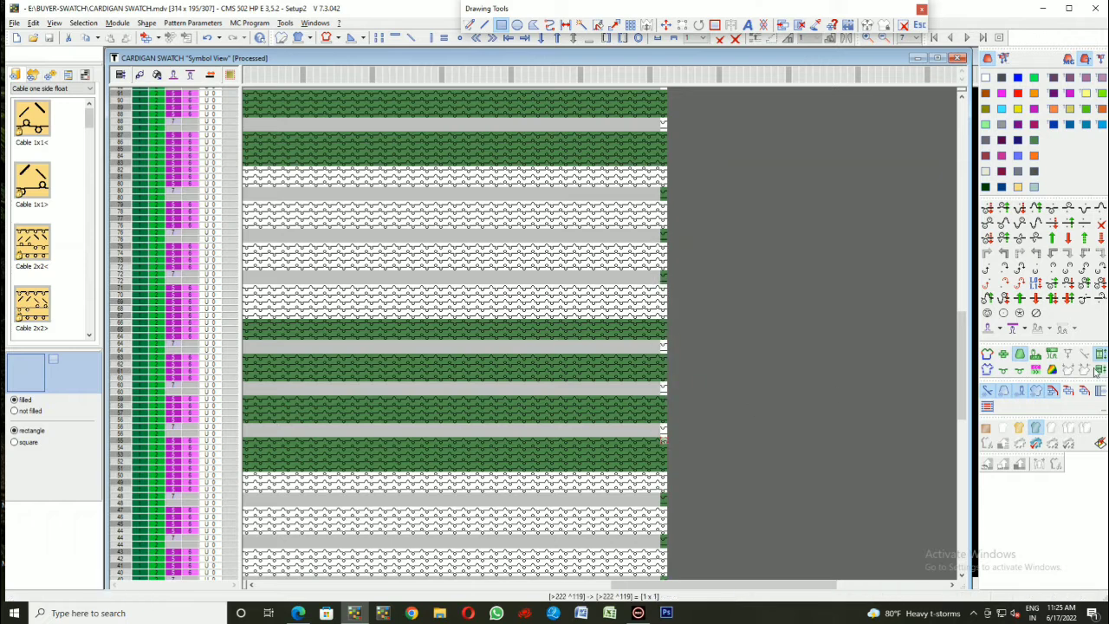
click(1058, 371)
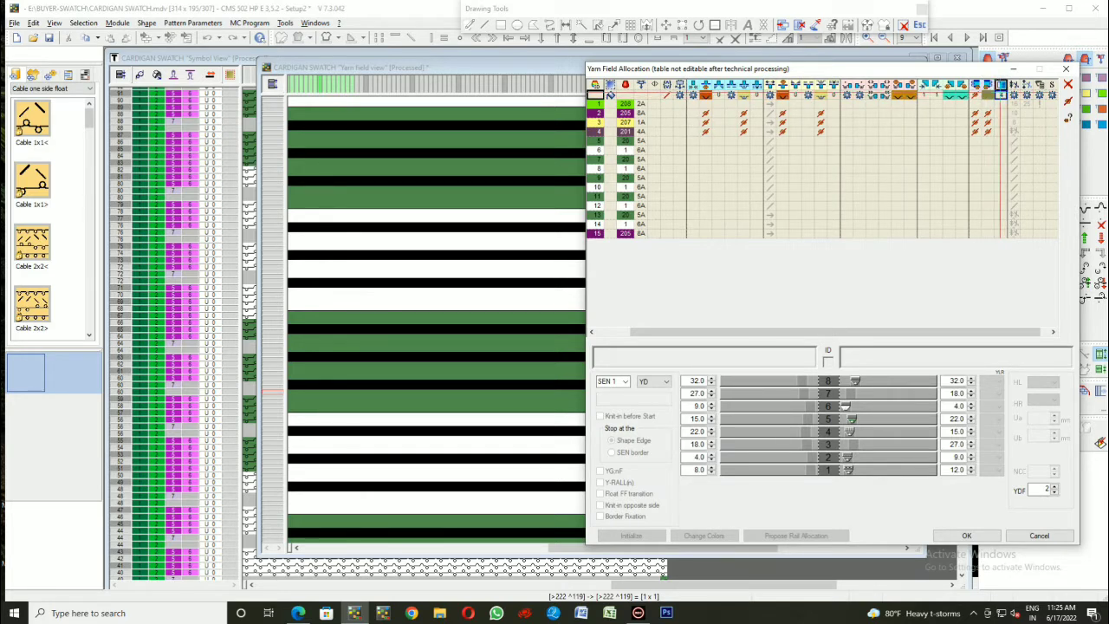
click(1067, 68)
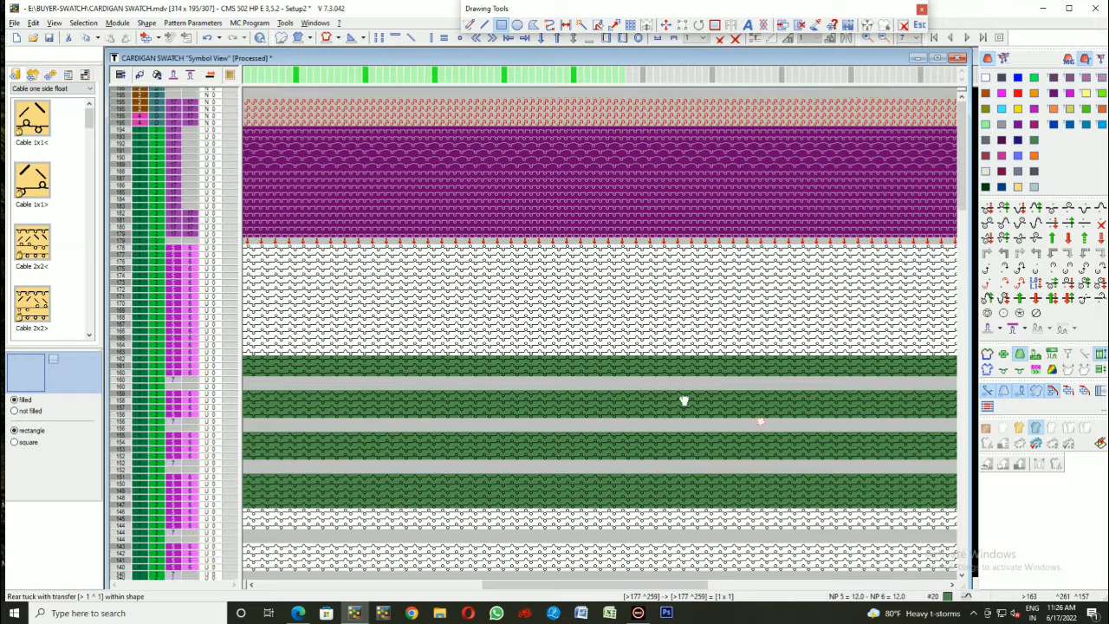
Step: Start Extract MC Program and accept the outdated machine data warning
mouse_move(683, 398)
middle_down()
mouse_move(736, 336)
mouse_move(748, 223)
middle_up()
click(250, 22)
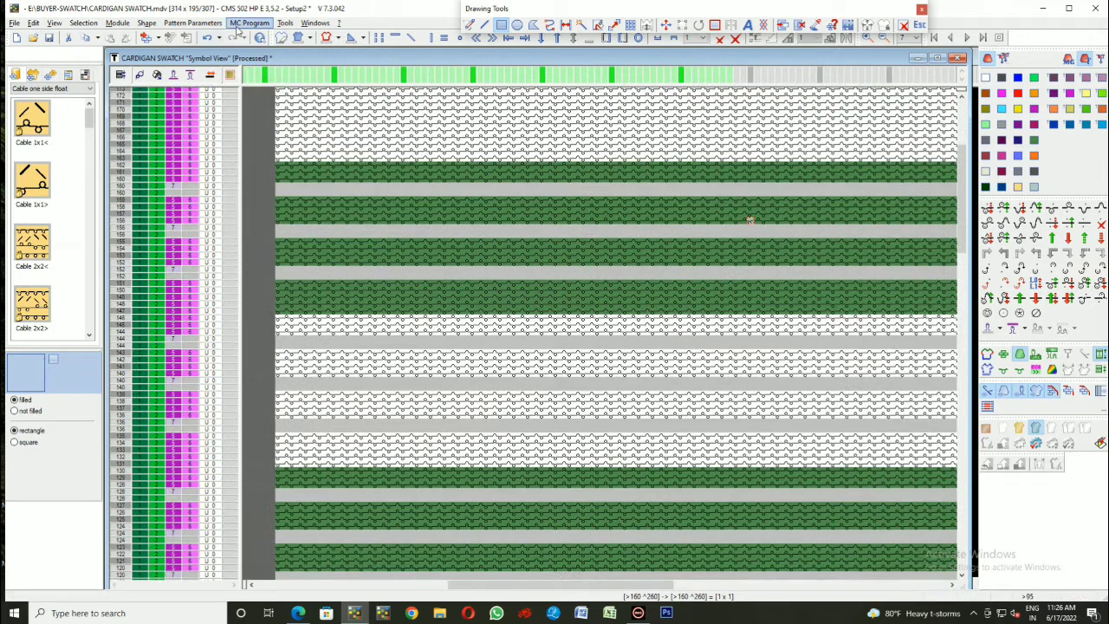
click(289, 120)
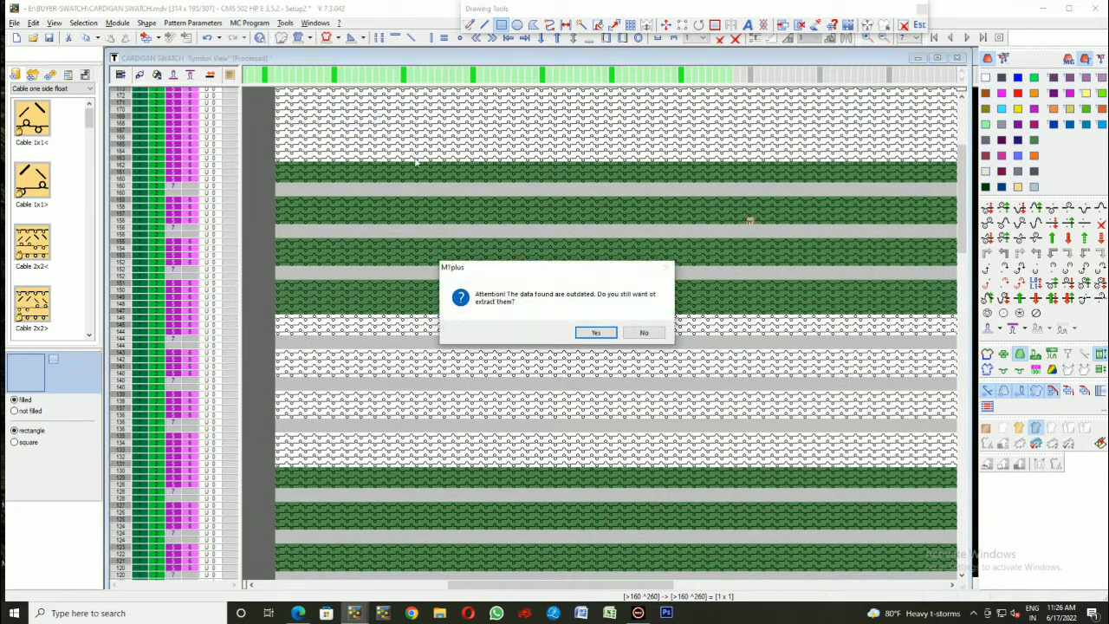
click(632, 332)
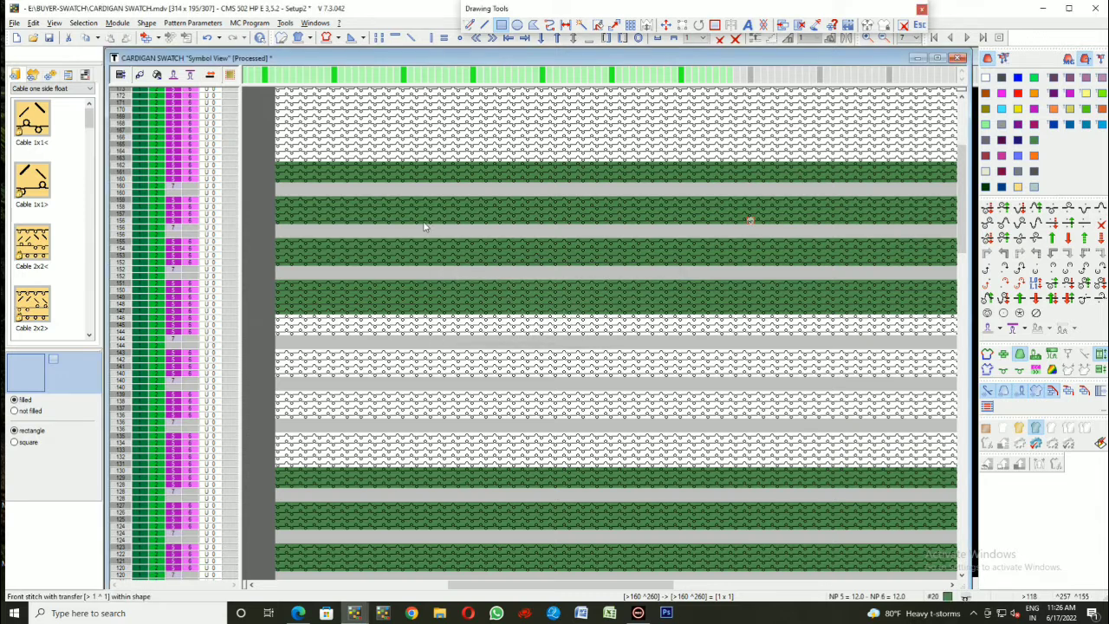
click(250, 23)
click(287, 120)
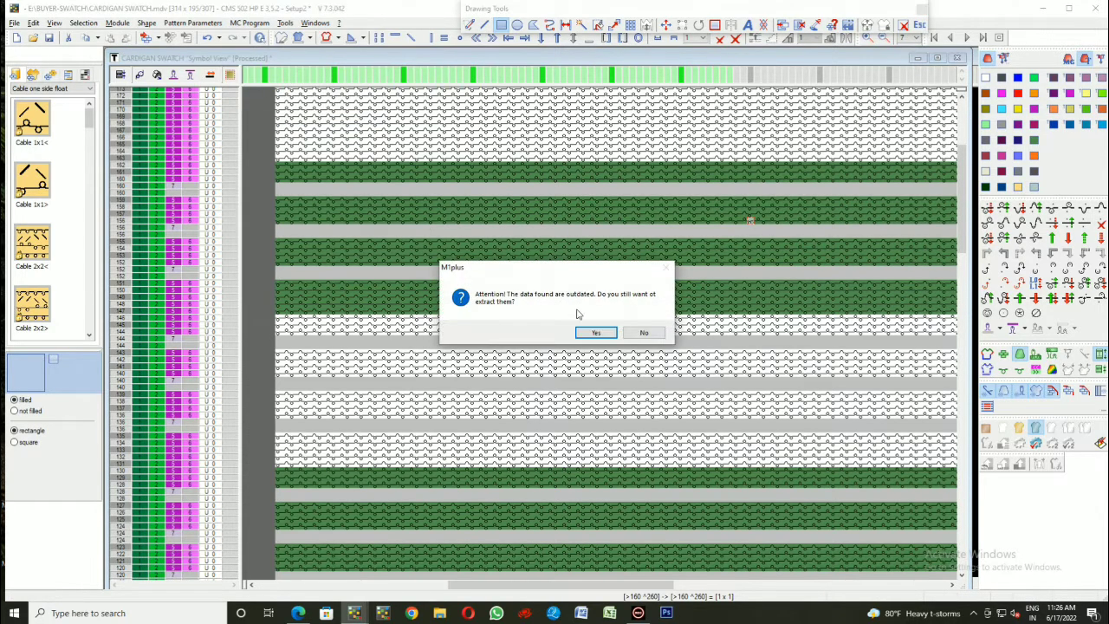
click(594, 334)
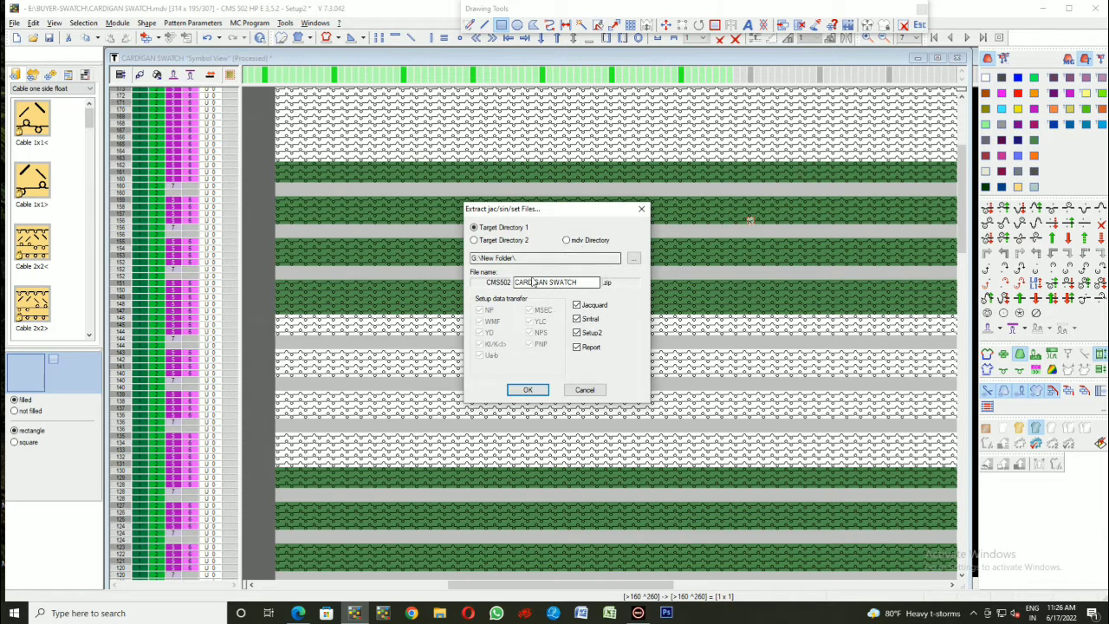
Step: Confirm extracting the jac/sin/set files to G:\New Folder
click(634, 258)
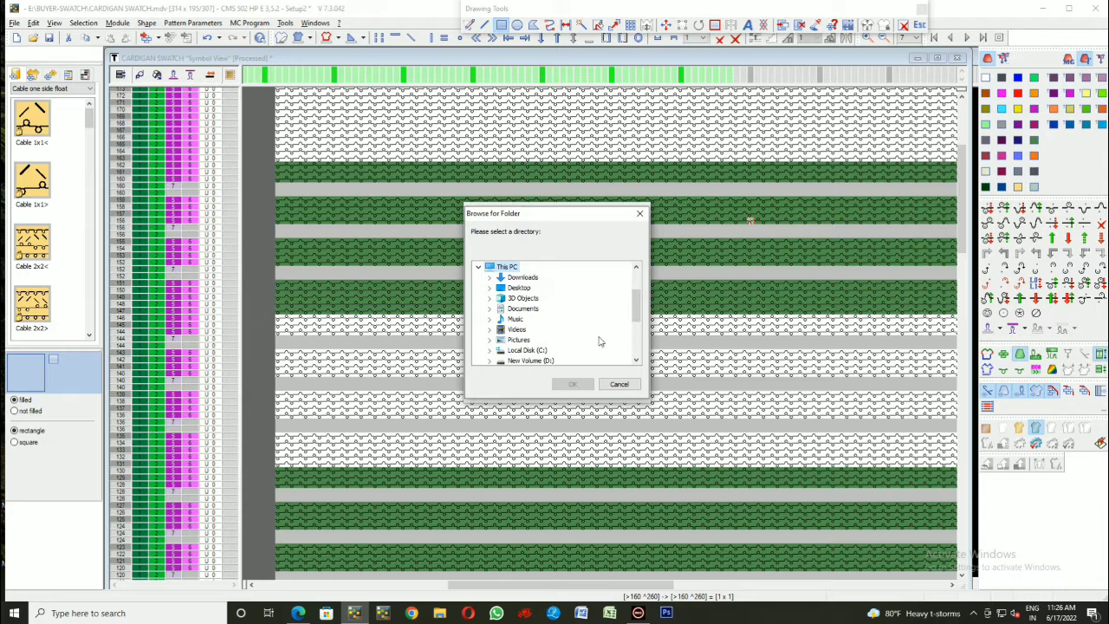
click(642, 216)
click(642, 208)
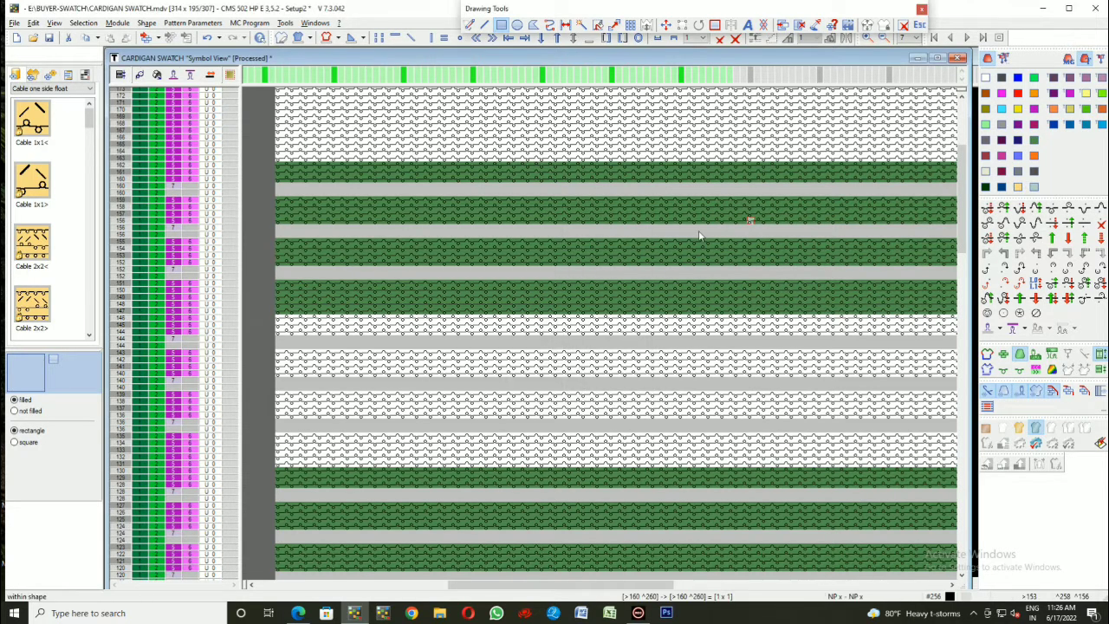
drag(556, 350, 790, 110)
Step: Close the CARDIGAN SWATCH pattern discarding unsaved changes, then exit M1plus to the desktop
key(ctrl+F4)
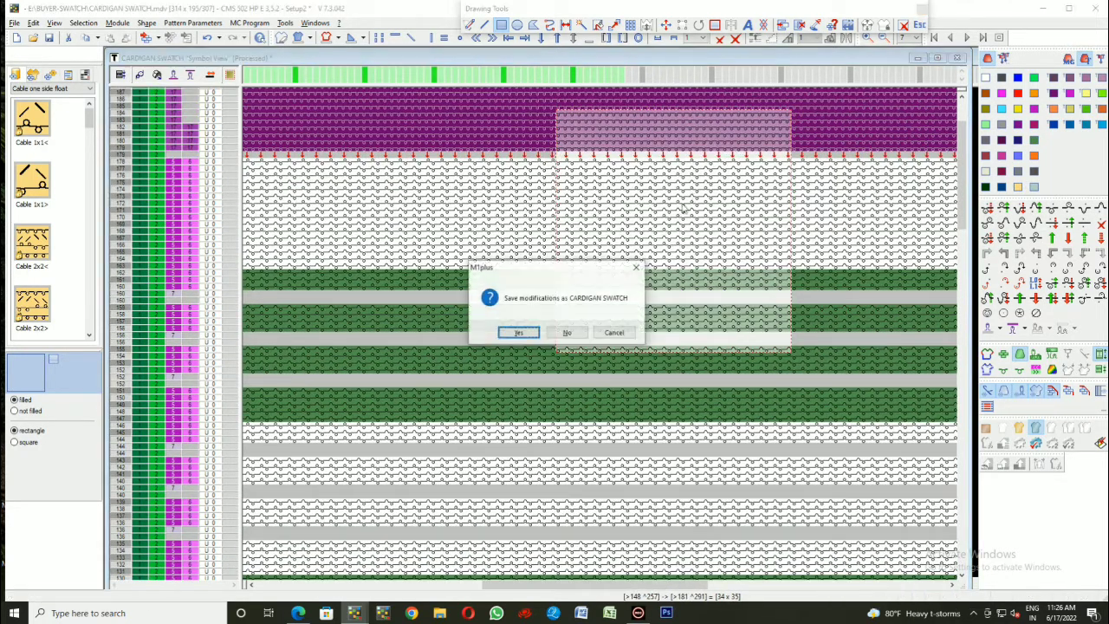
click(572, 332)
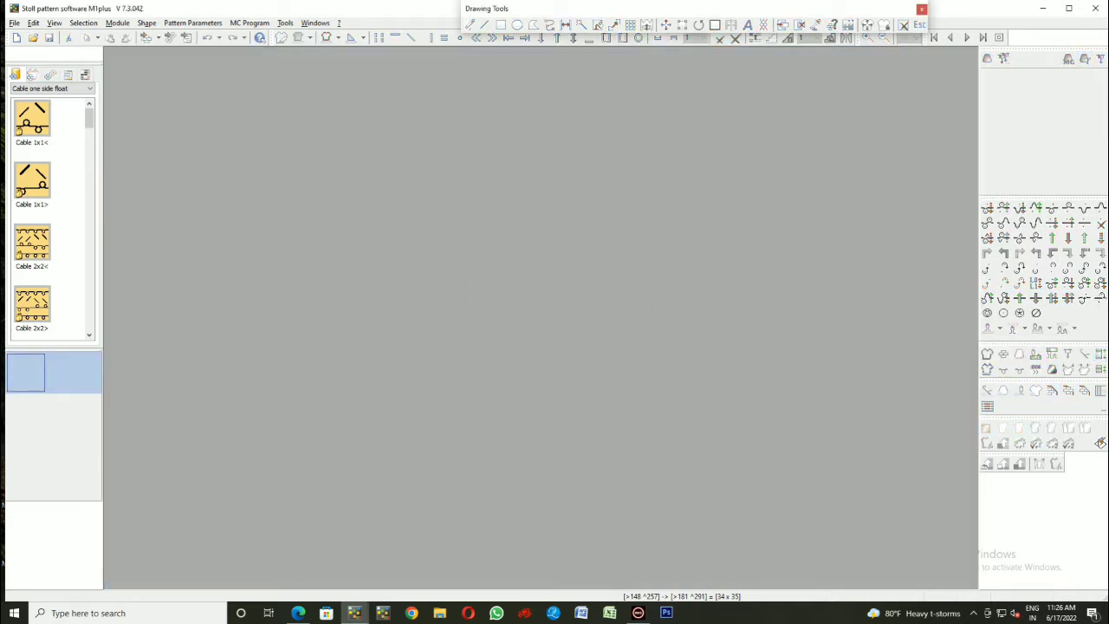
click(1095, 10)
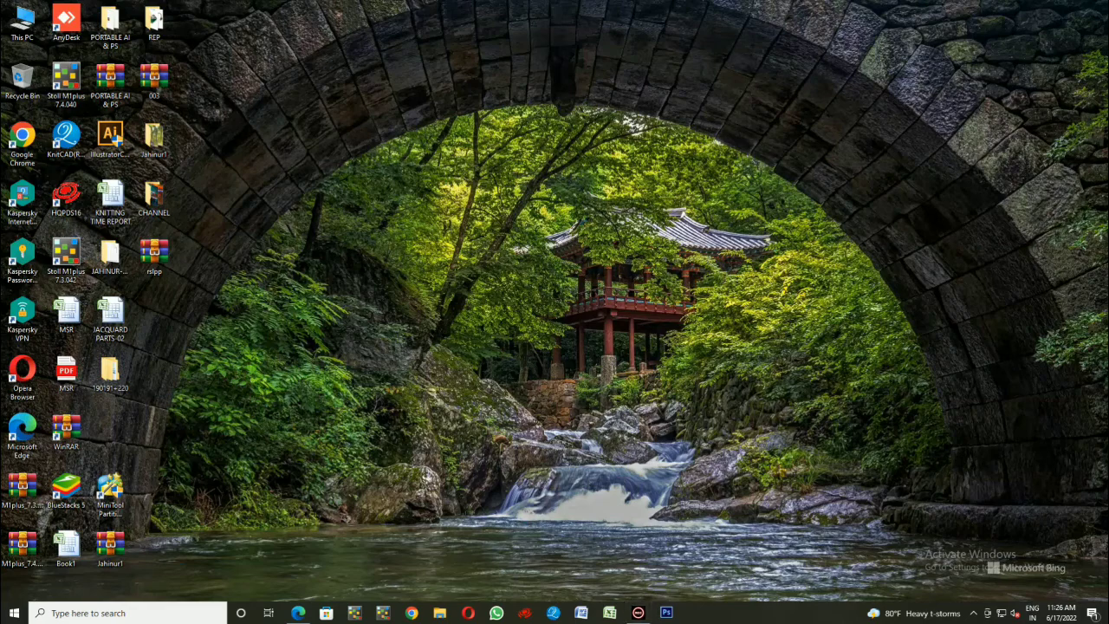